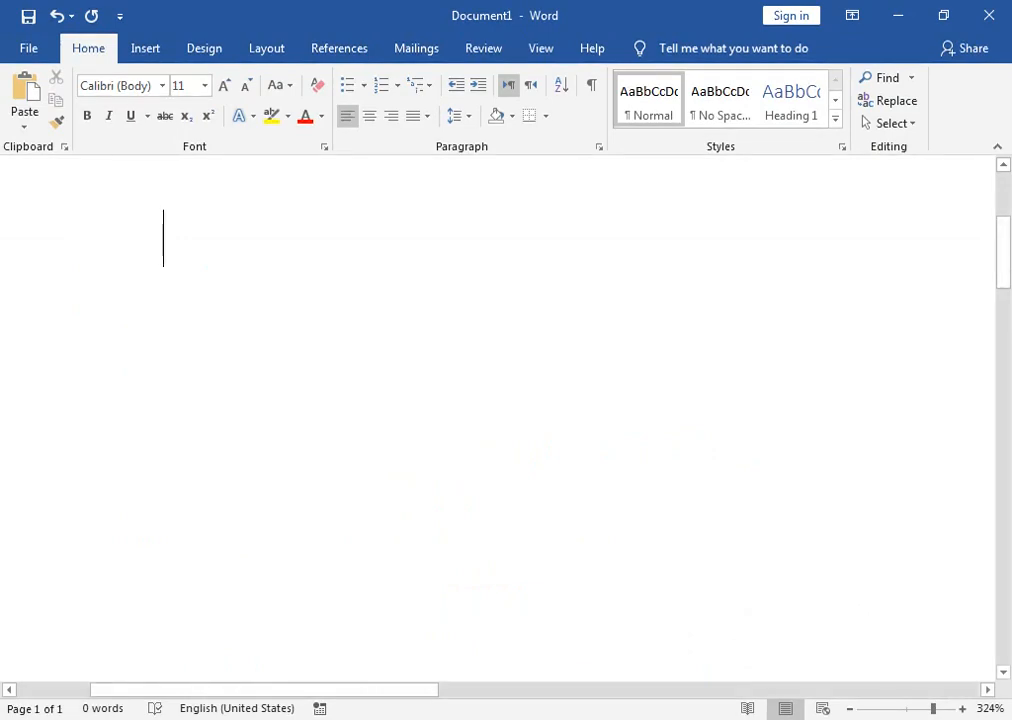
Insert random sample paragraphs with =rand() and select the whole document's text for font changes.
text(=ran)
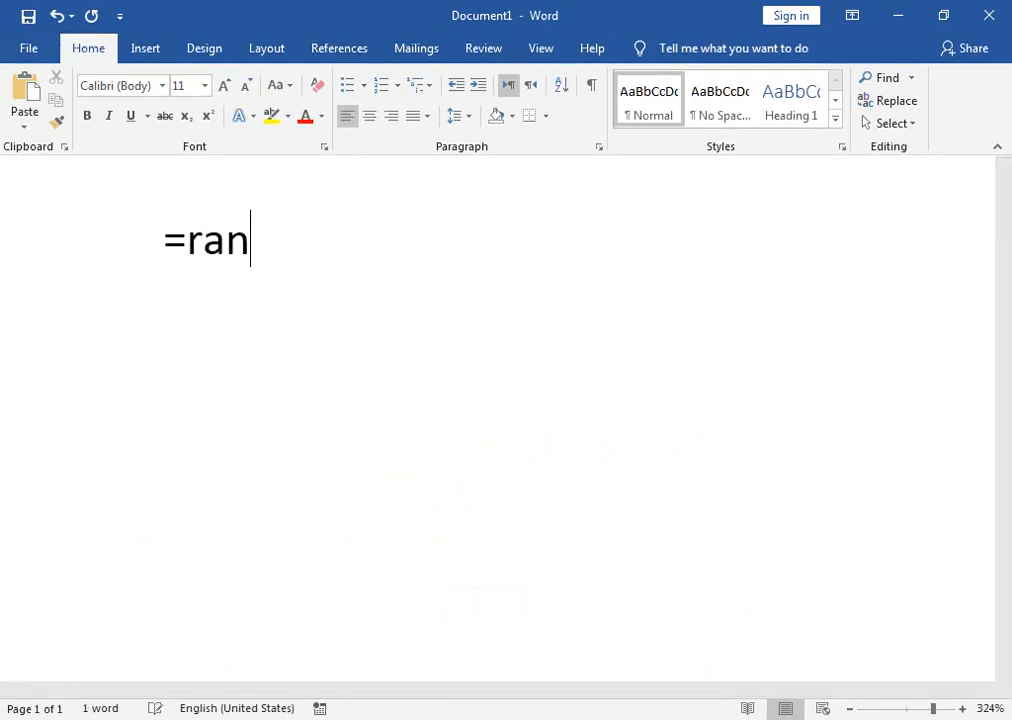
text(d())
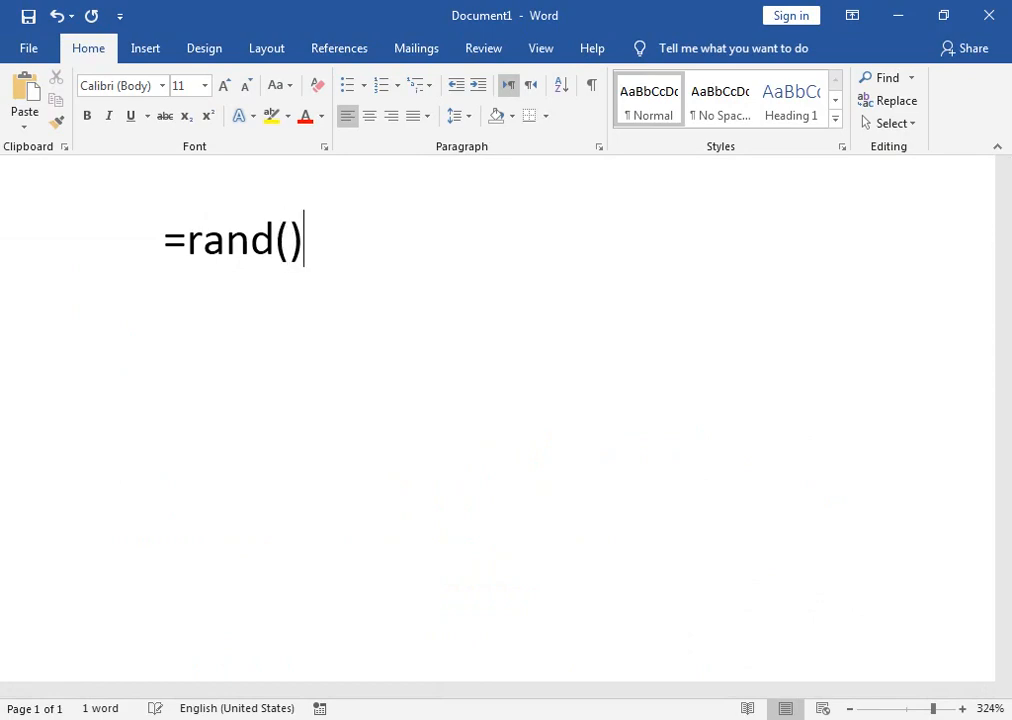
key(Return)
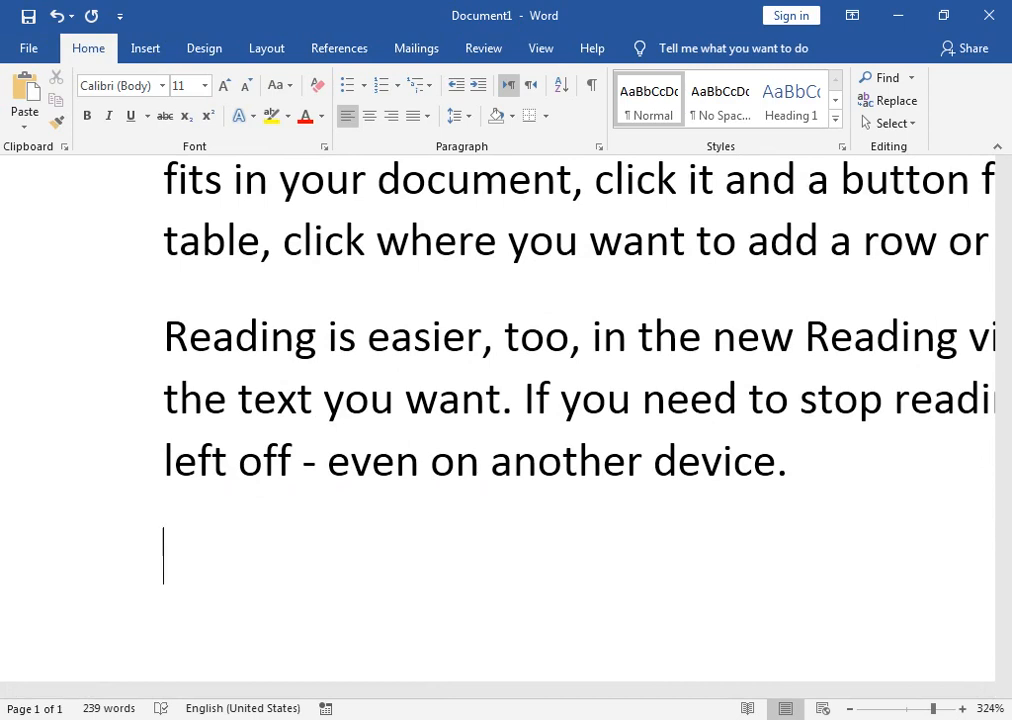
key(ctrl+a)
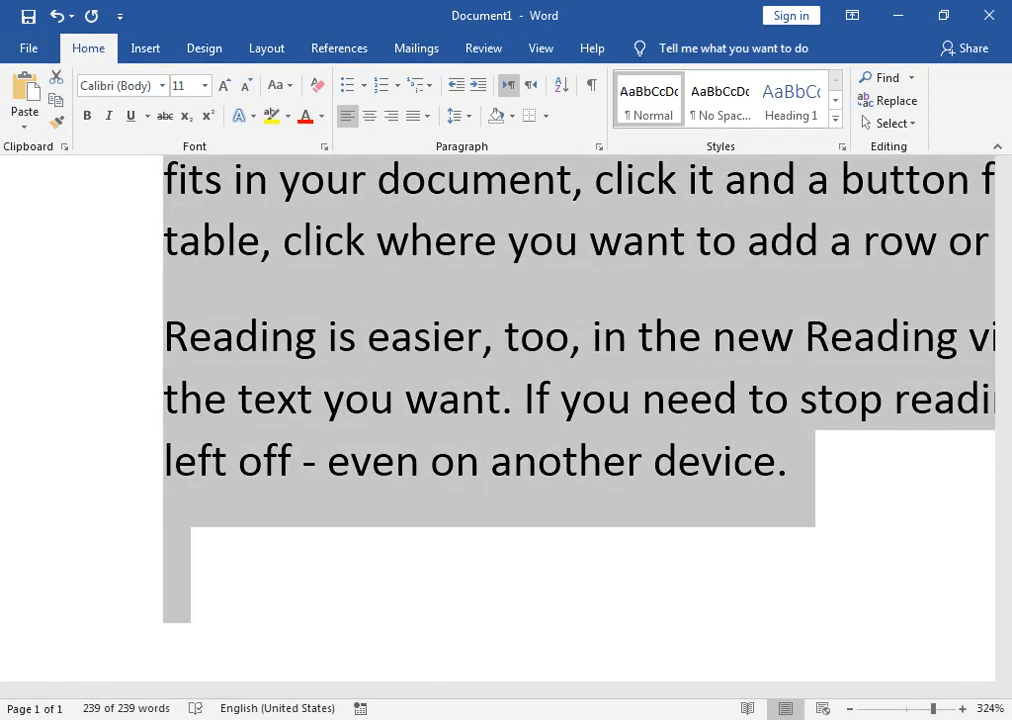
key(ctrl+d)
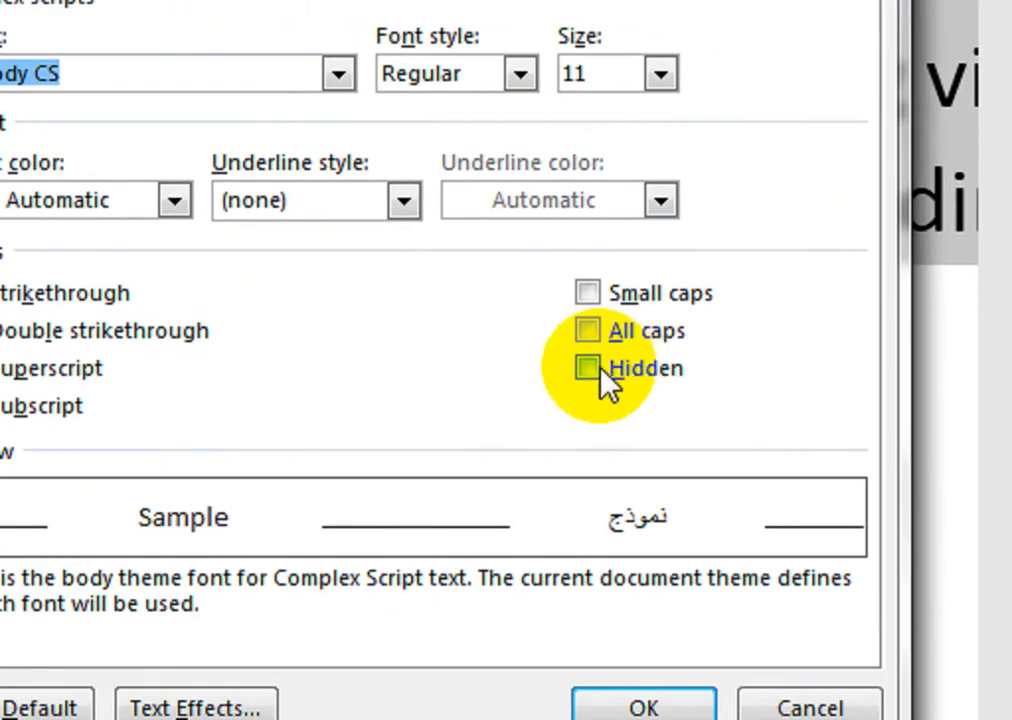
Mark the sample text Hidden, unhide it again, then delete all of it.
click(599, 368)
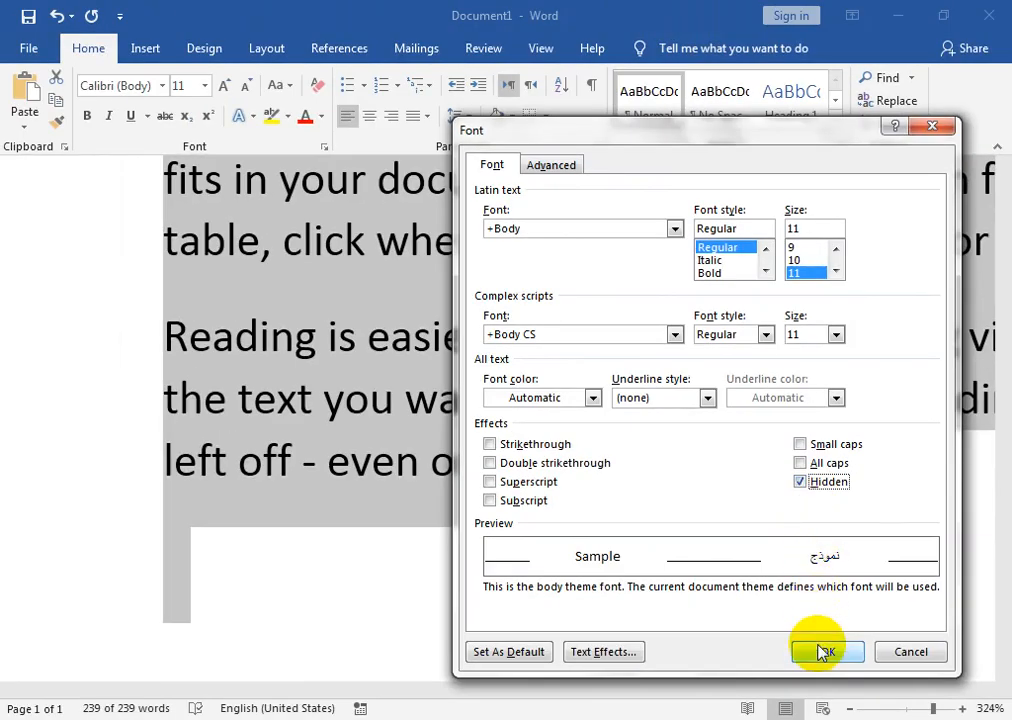
click(644, 705)
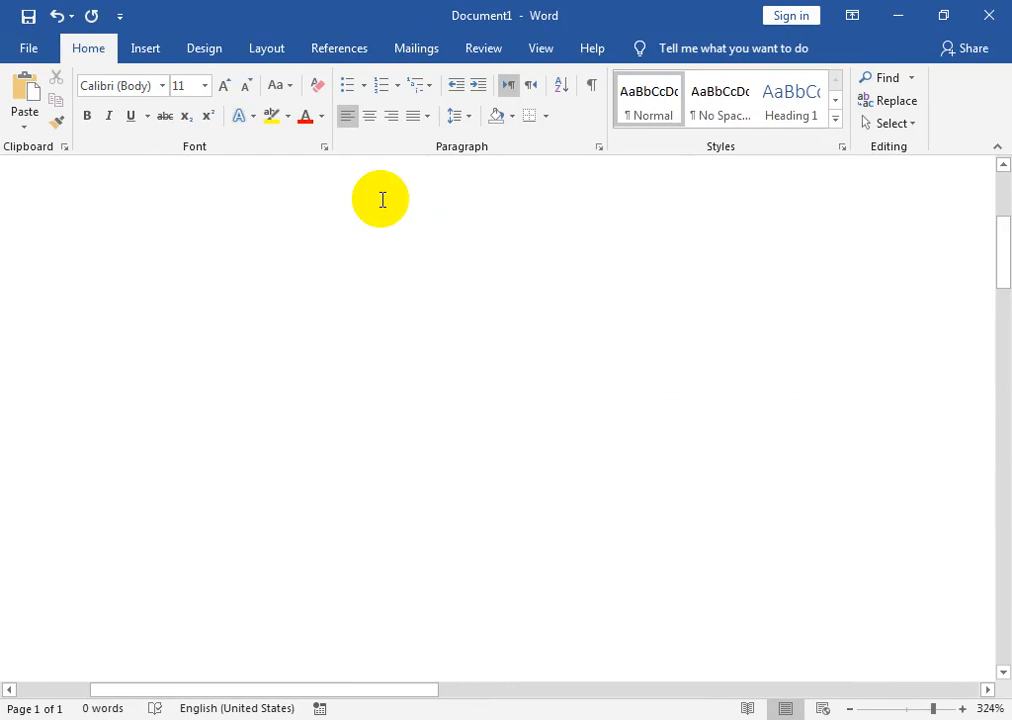
key(ctrl+d)
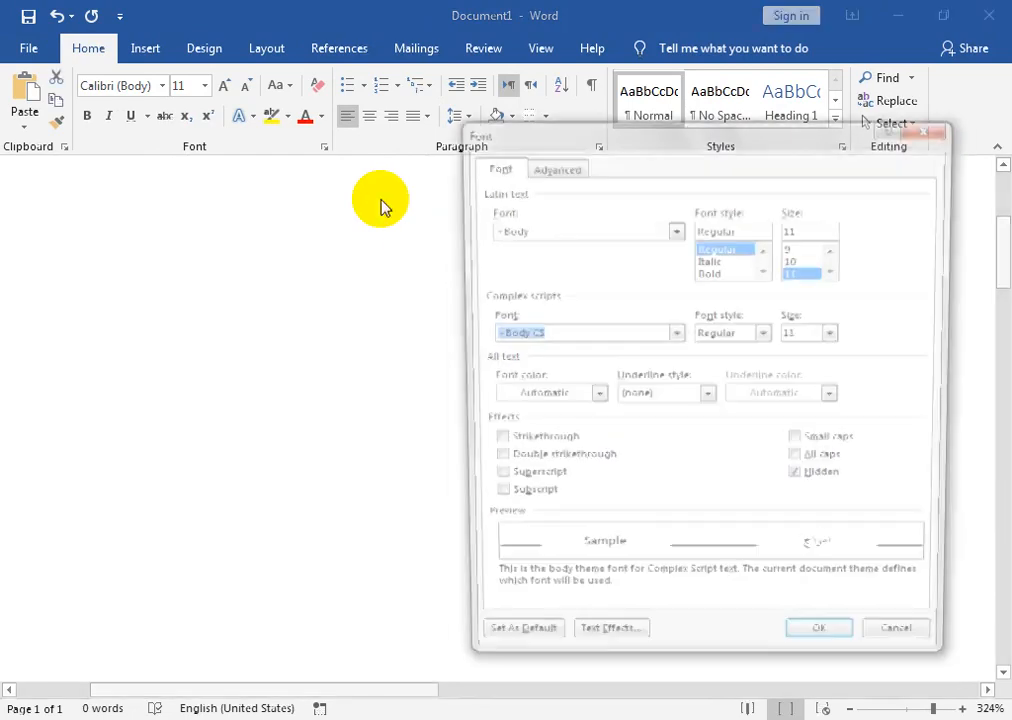
click(810, 485)
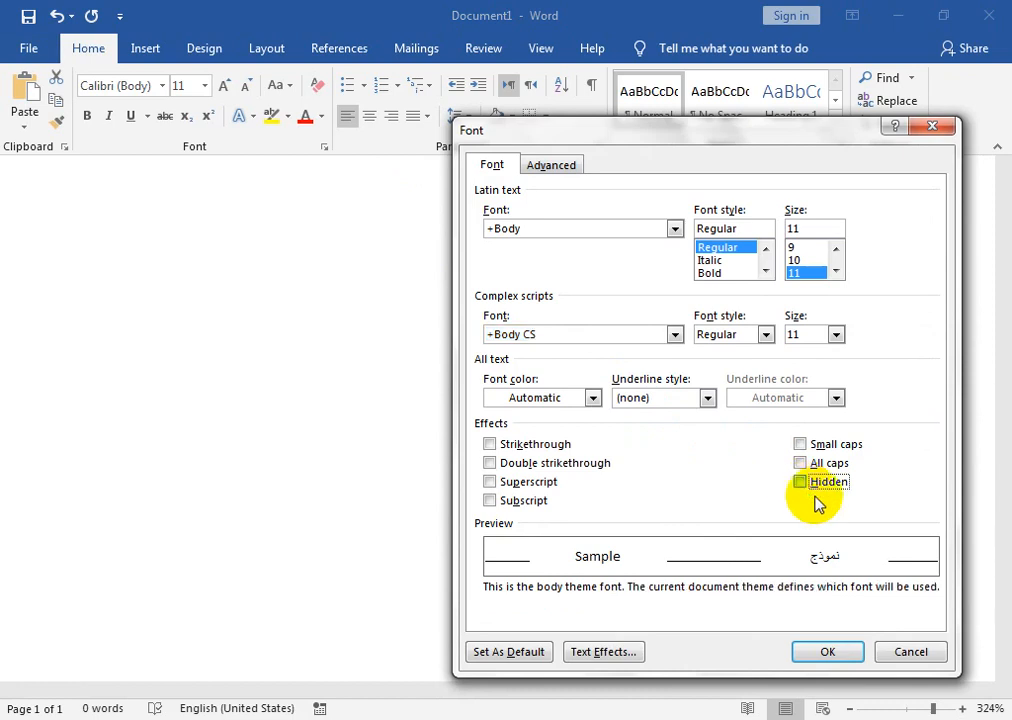
click(827, 651)
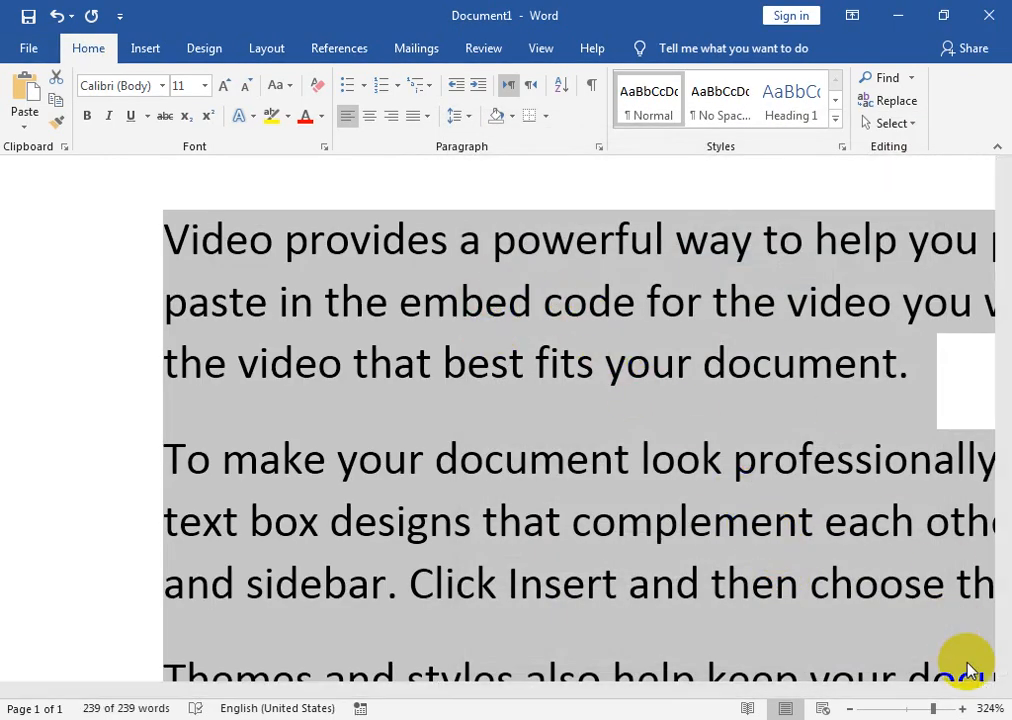
key(Delete)
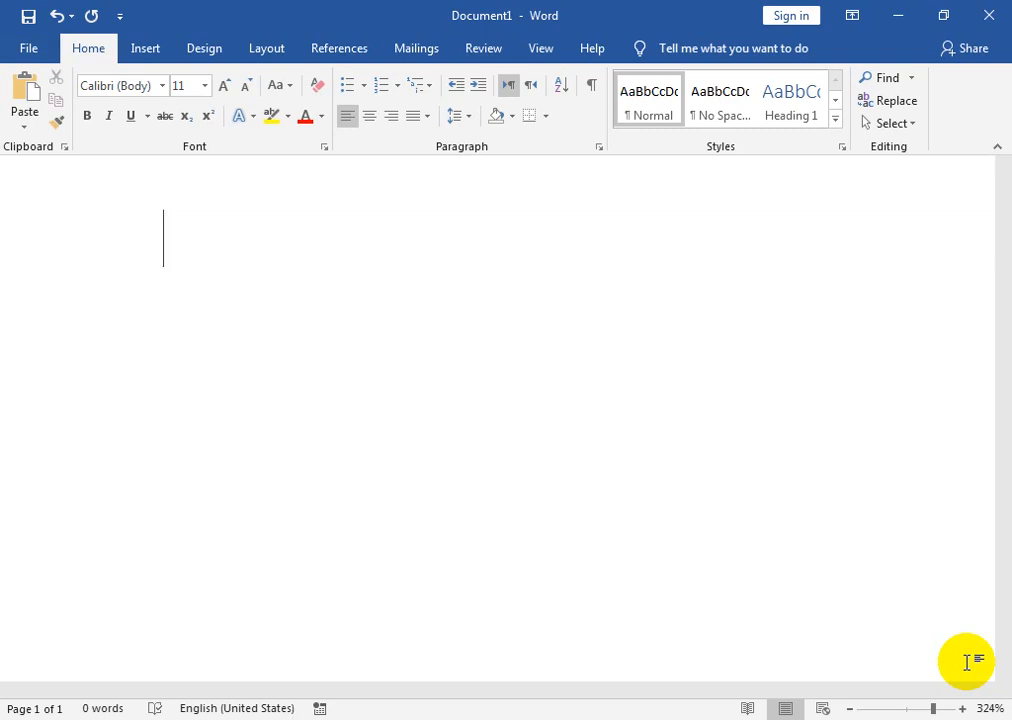
Create double (===), single (---), thick (___), dotted (***) and wavy (~~~) border lines.
text(===)
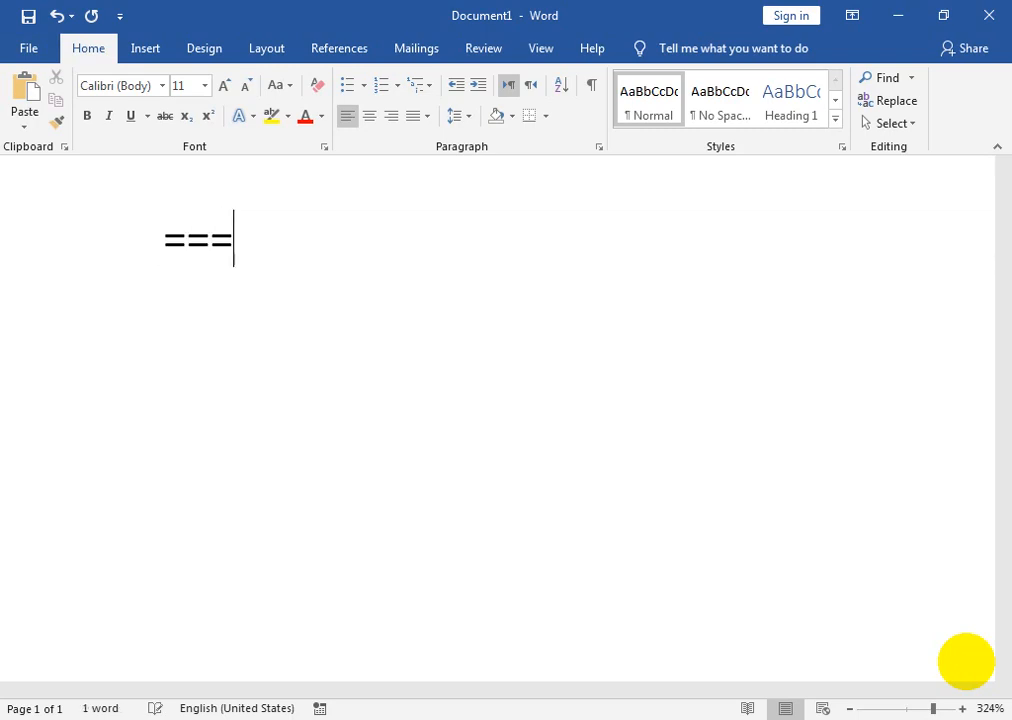
key(Return)
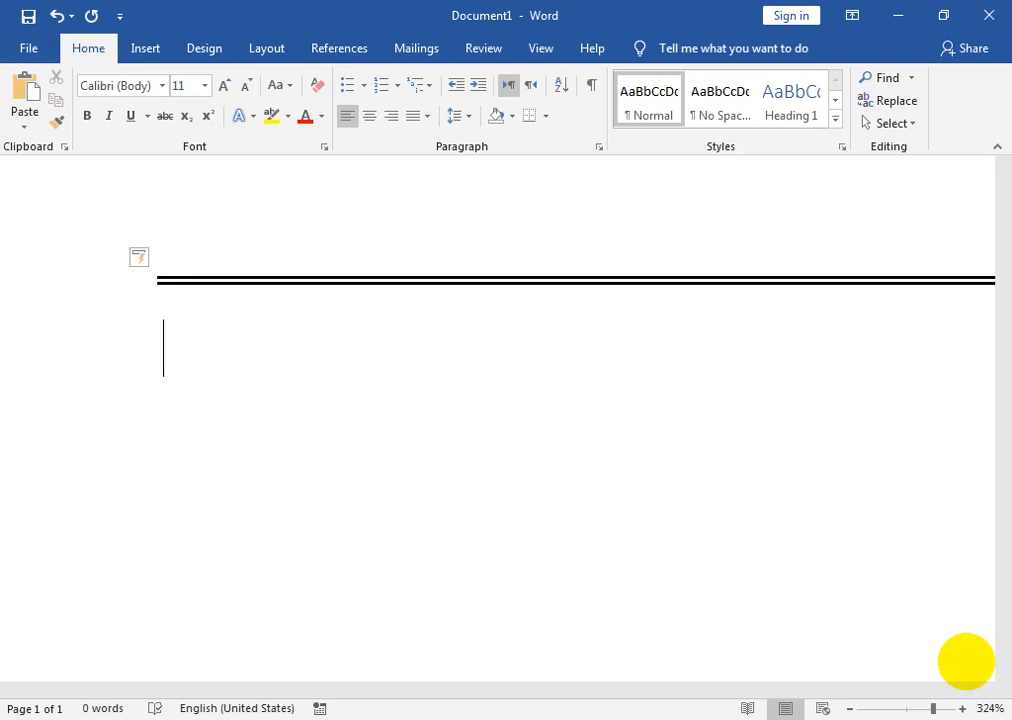
text(---)
key(Return)
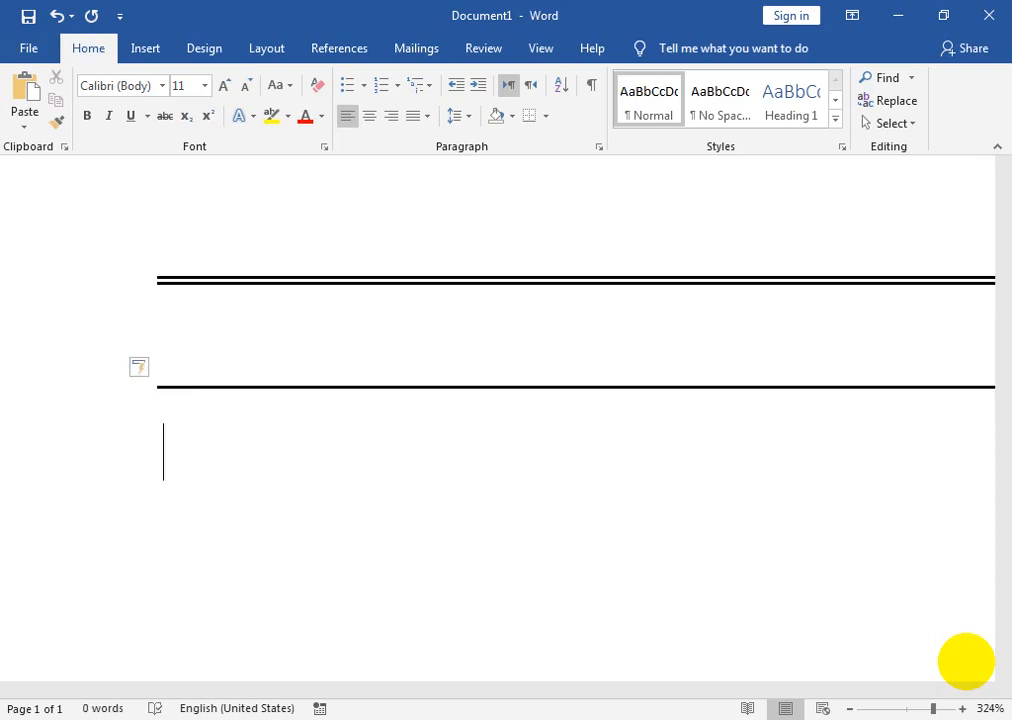
text(___)
key(Return)
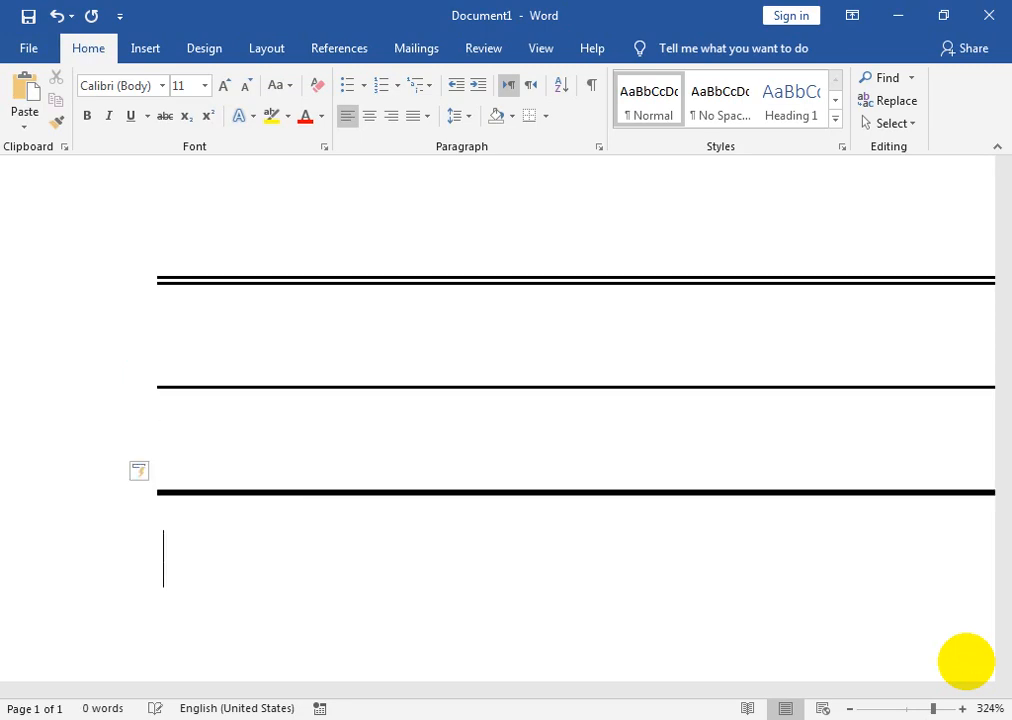
text(***)
key(Return)
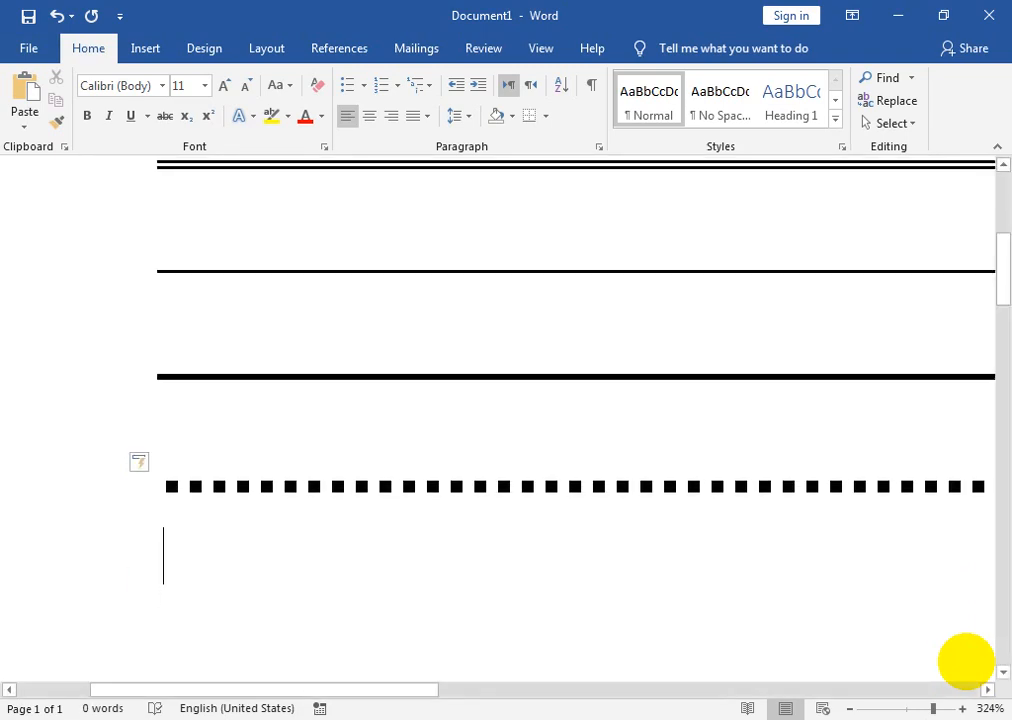
text(~~~)
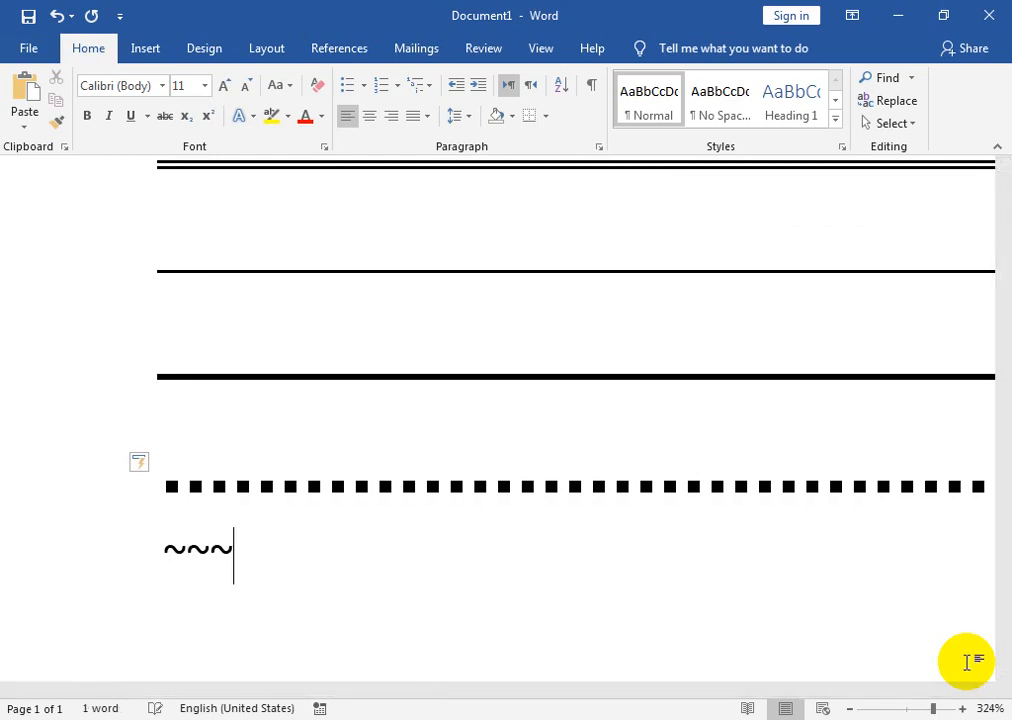
key(Return)
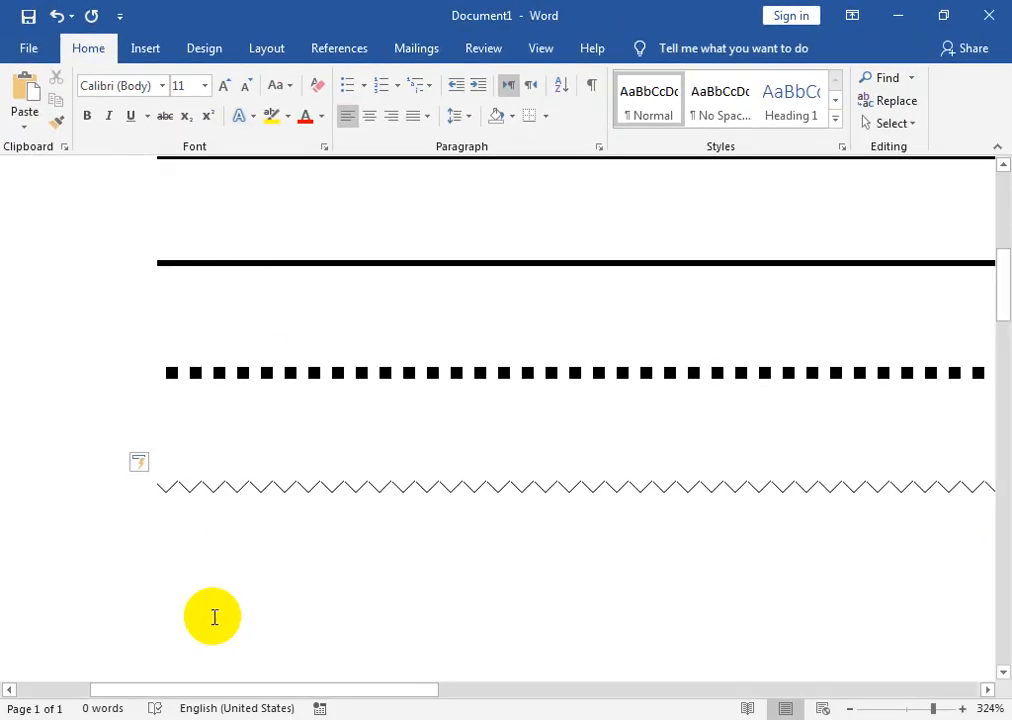
Type '1st 2nd 3rd 2 1/2' so the ordinals turn superscript and 1/2 becomes ½.
text(1st)
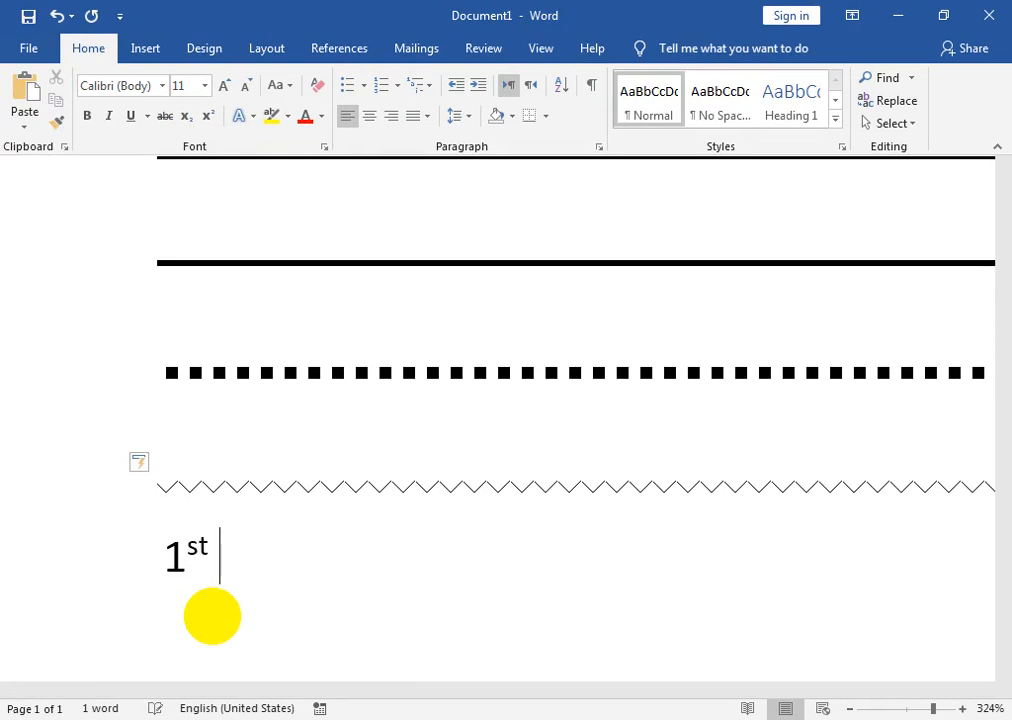
text( 2b)
key(BackSpace)
text(nd )
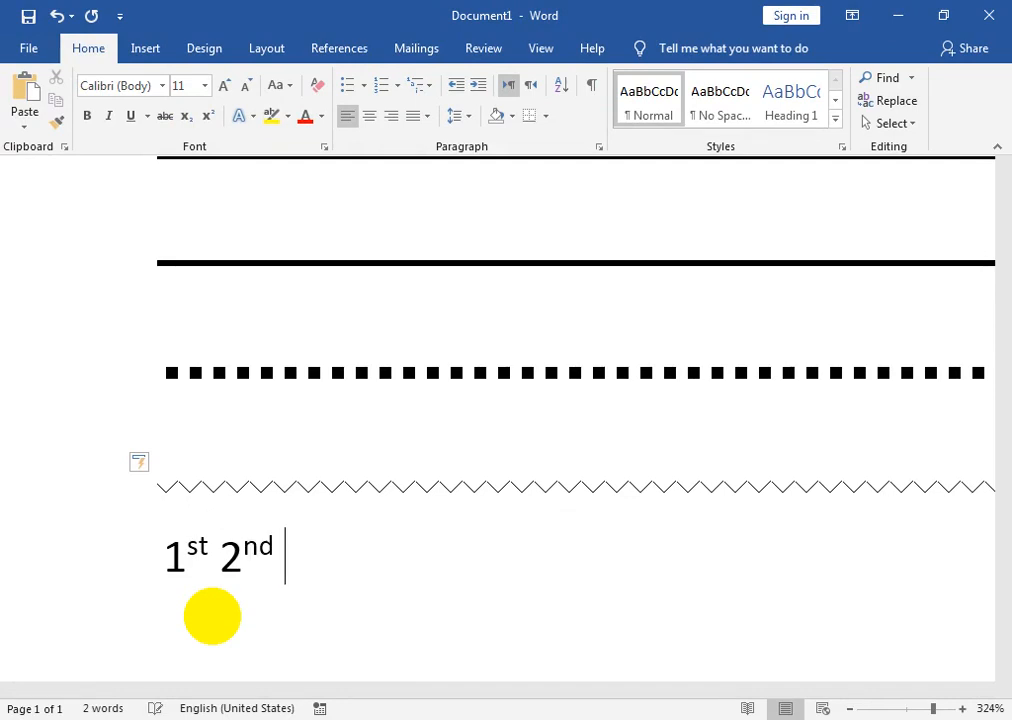
text(3rd )
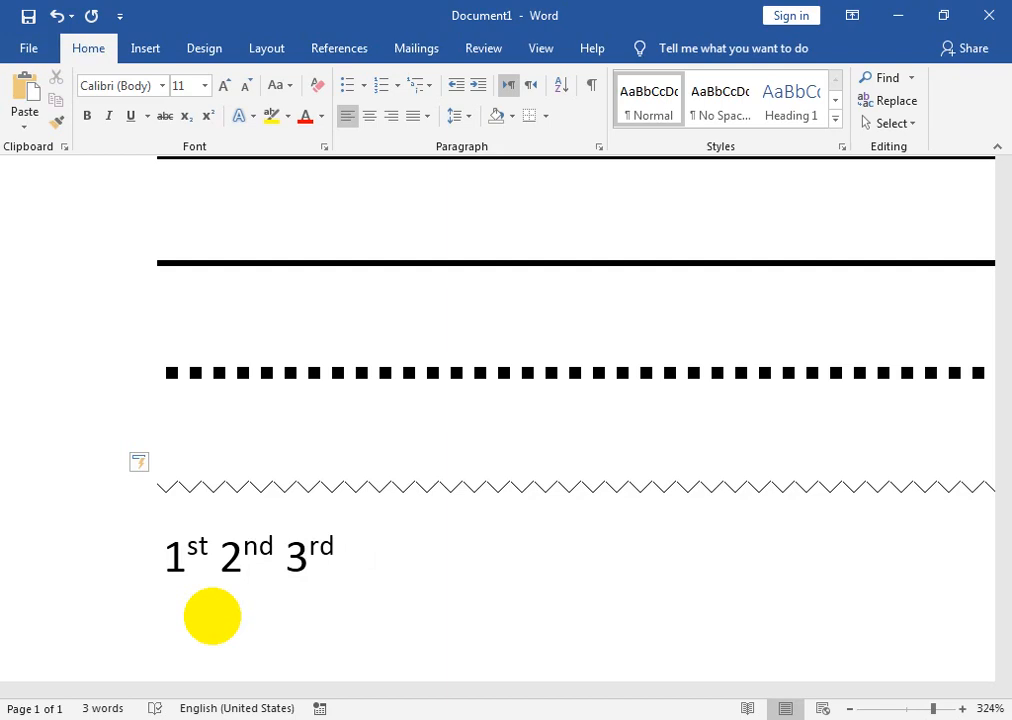
text(  2 1/2)
key(Return)
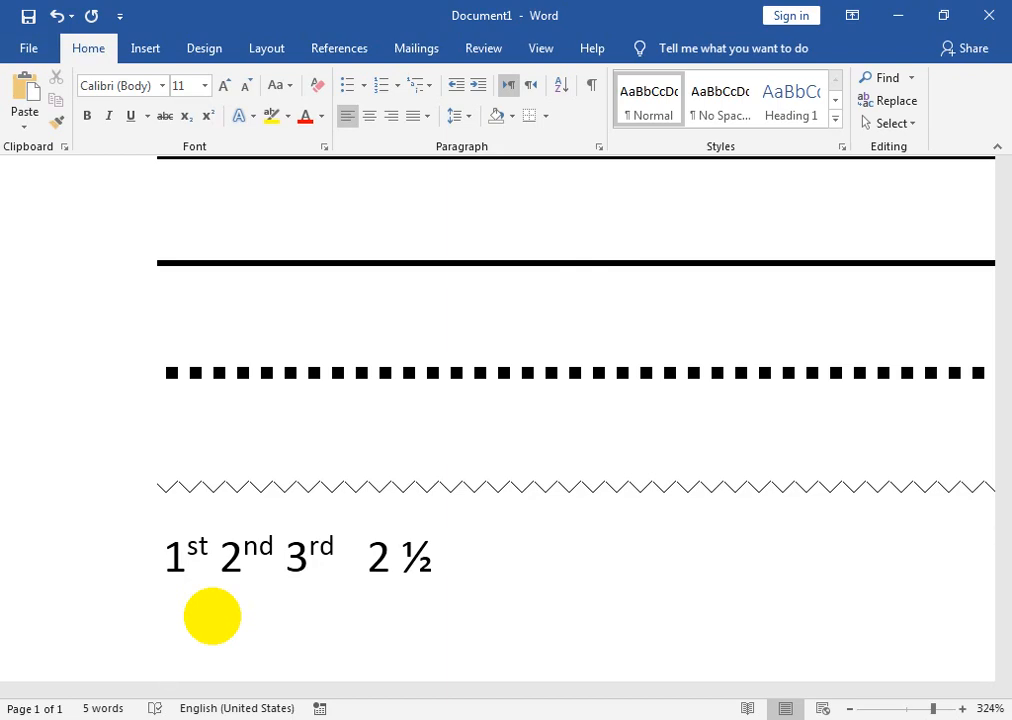
Enter (c) and :| on separate lines to get a © symbol and a neutral face.
text((c))
key(Return)
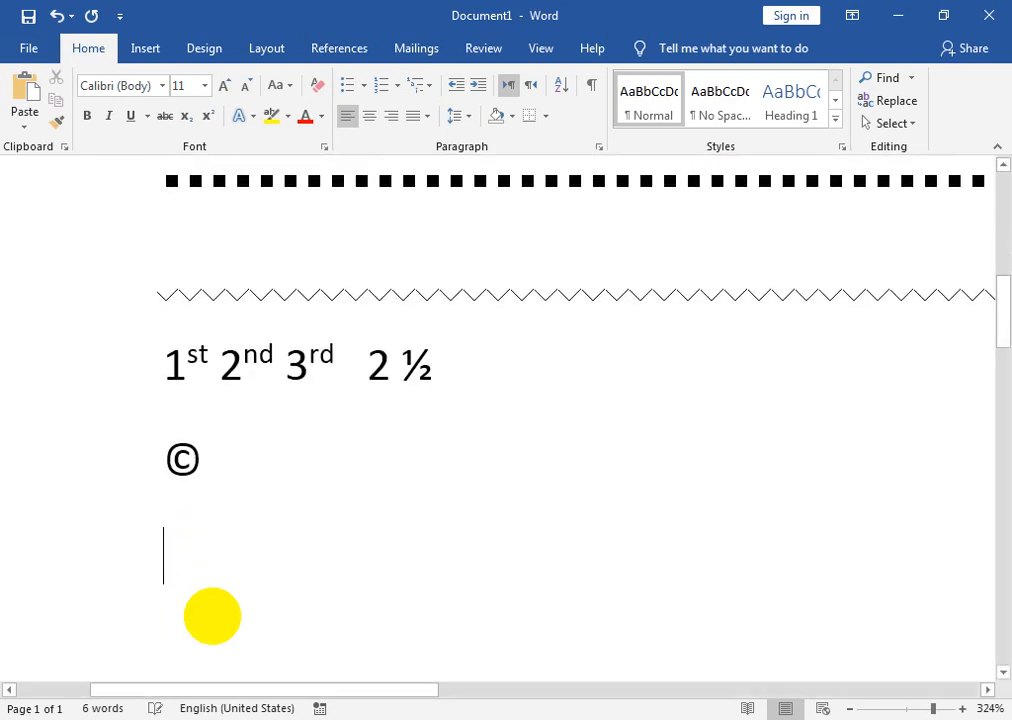
text(:)
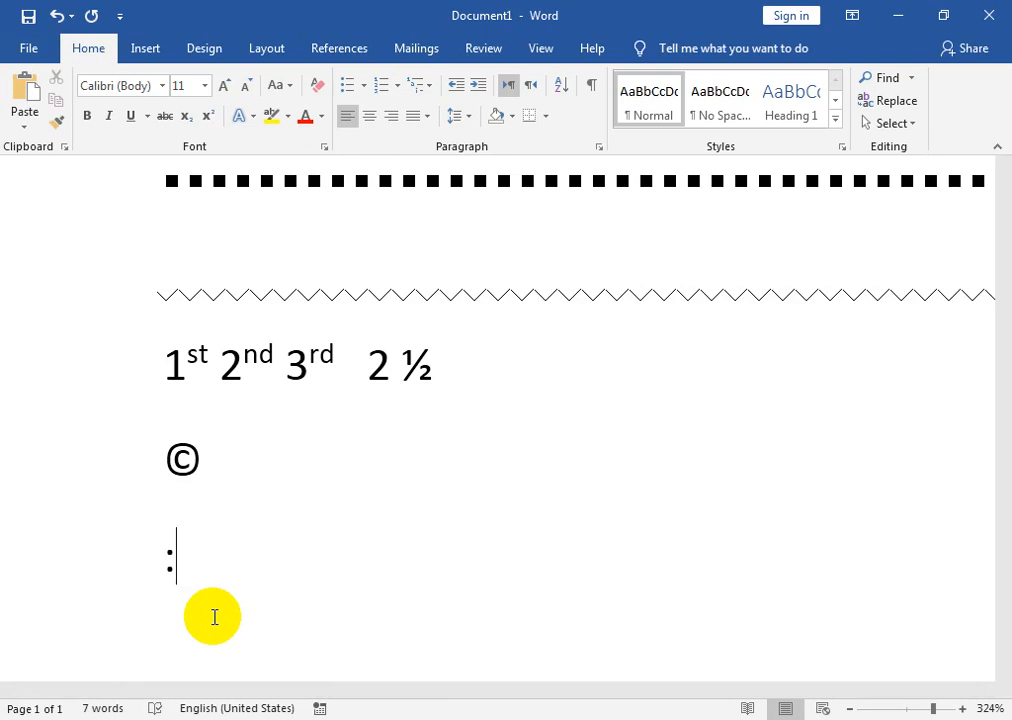
text(|)
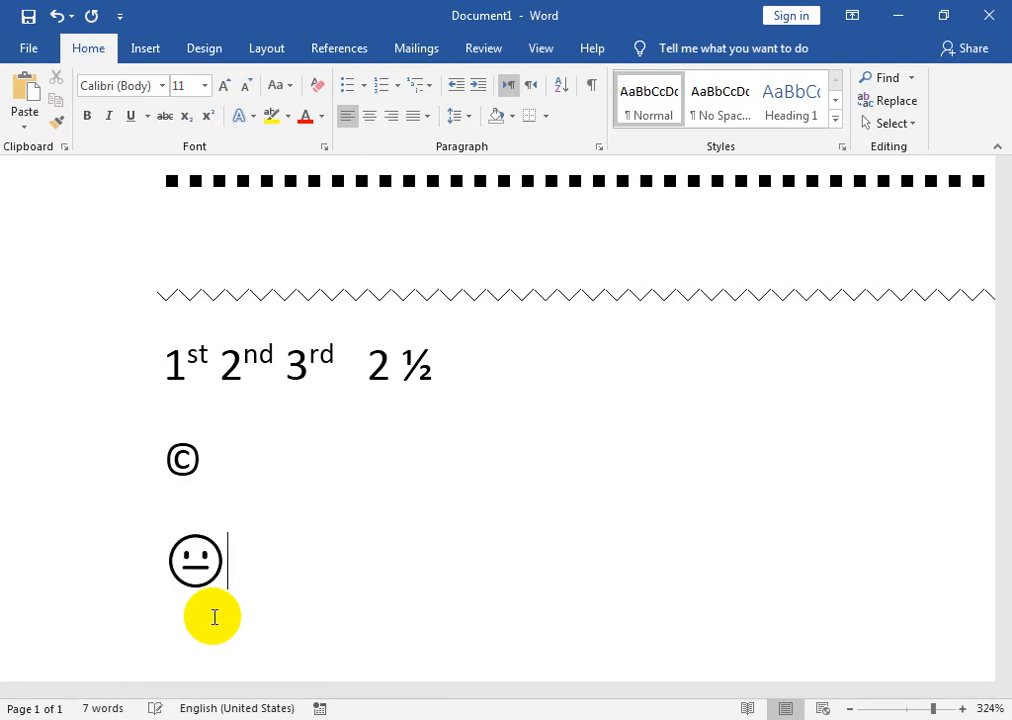
key(Return)
Type the code fdf4 and convert it into its Unicode character with Alt+X.
key(alt+shift)
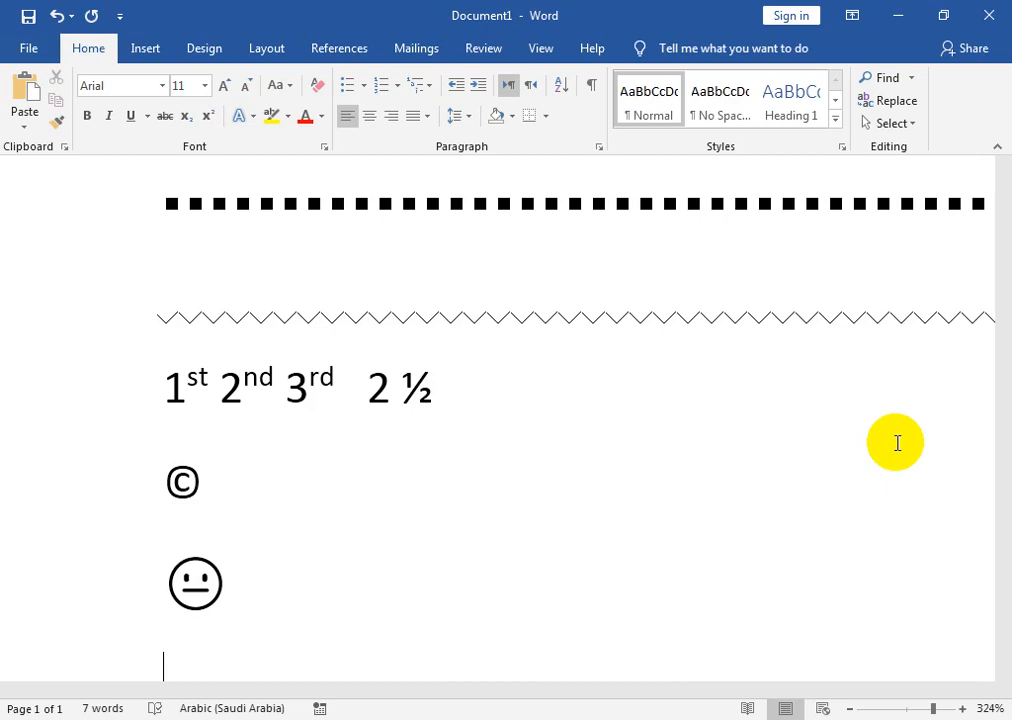
text(f)
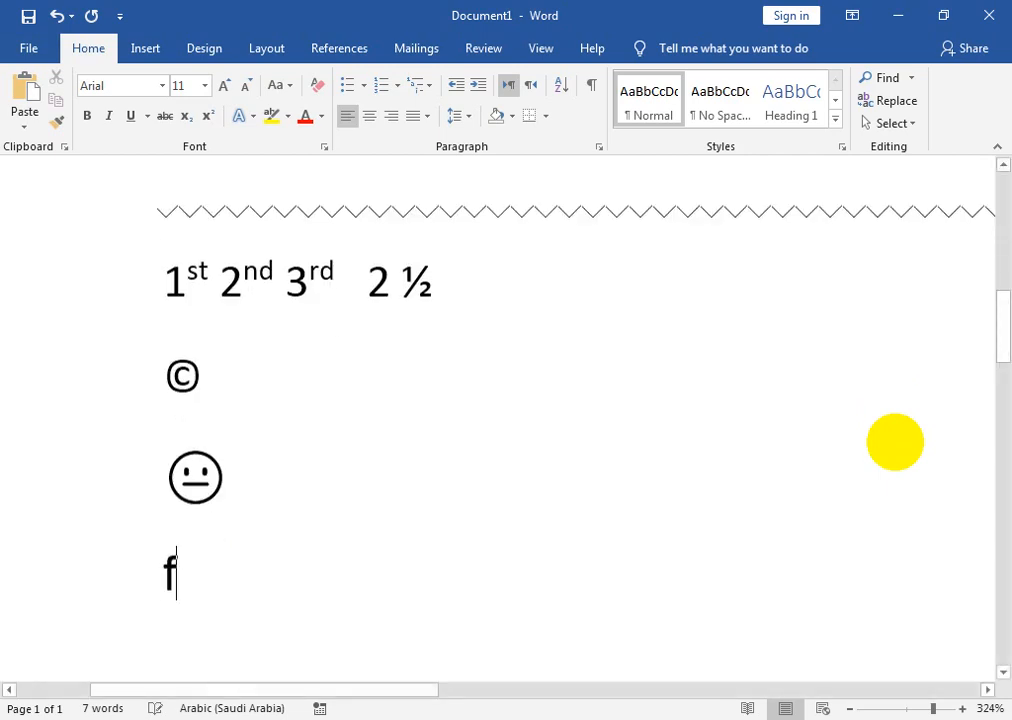
key(alt+shift)
text(df)
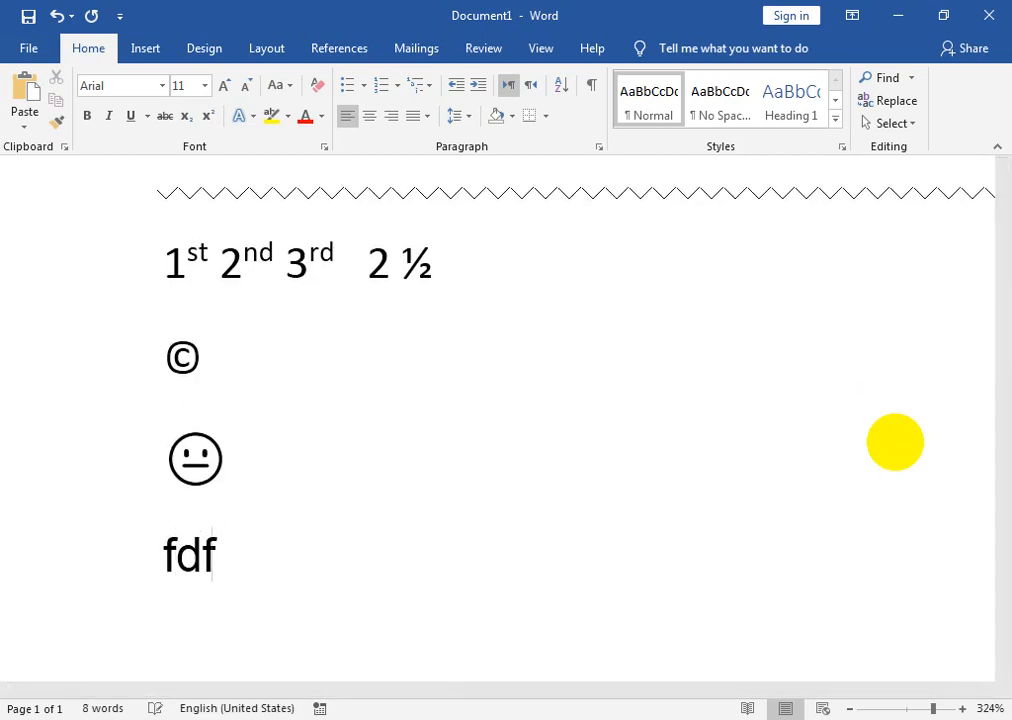
text(4)
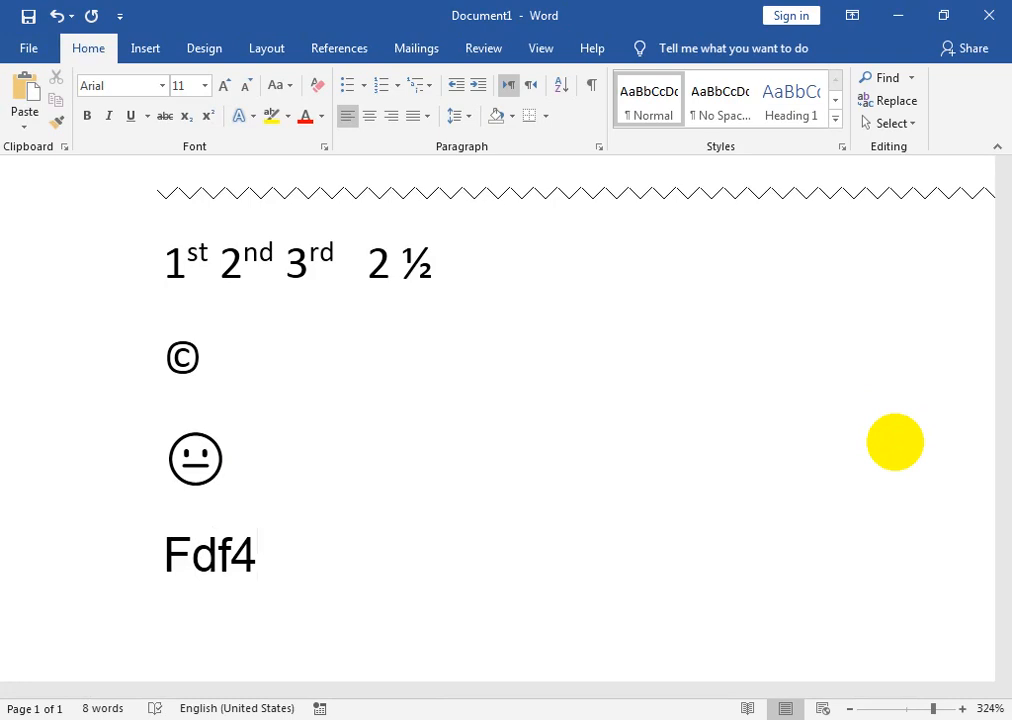
key(alt)
key(alt+x)
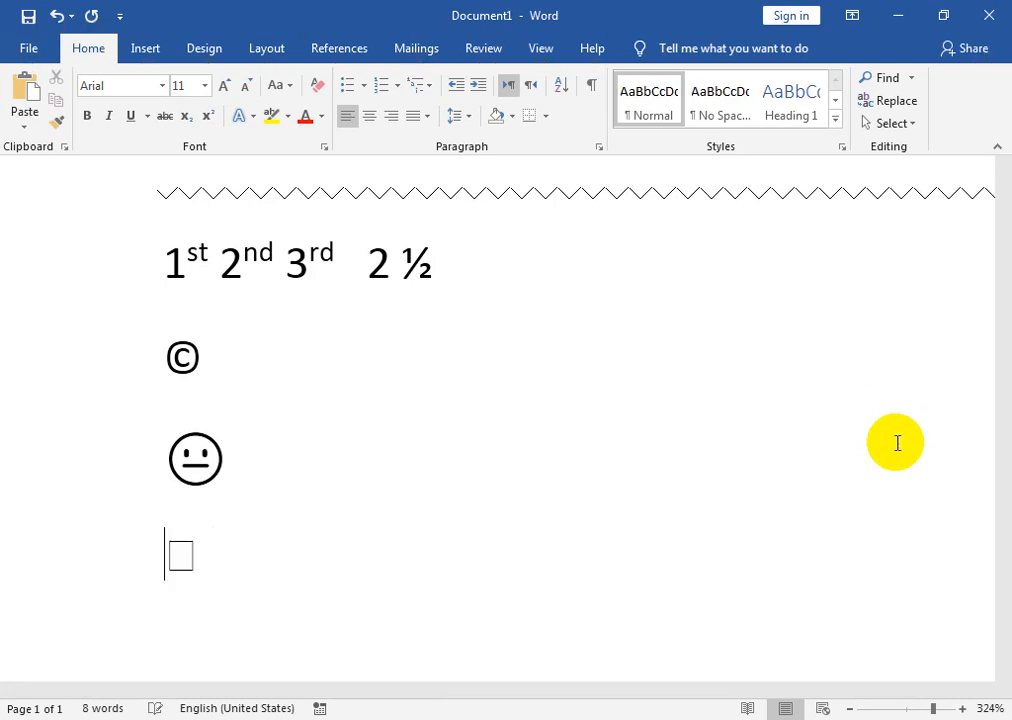
Convert the codes fdf2 and fdfb into Arabic ligatures with Alt+X.
text(fdf2)
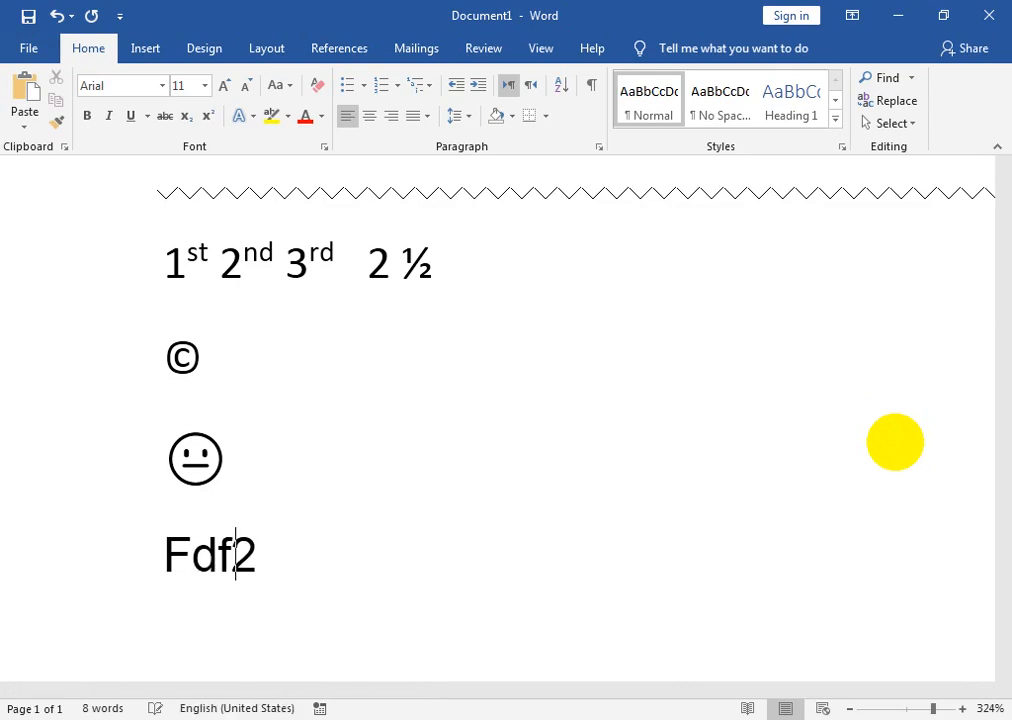
key(alt+x)
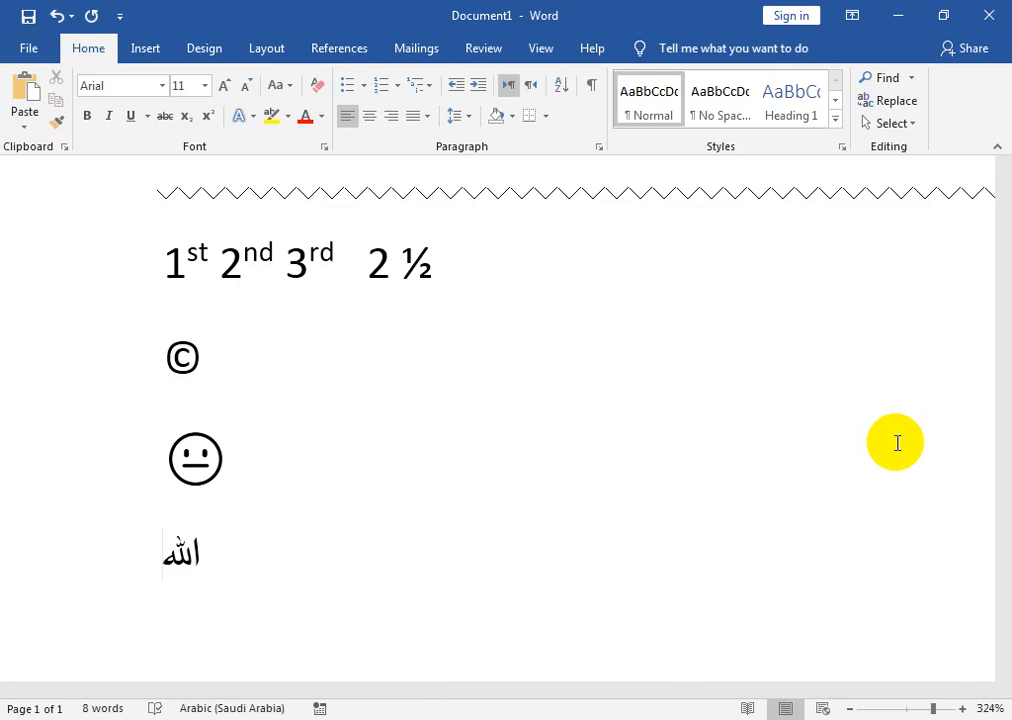
text(fdf)
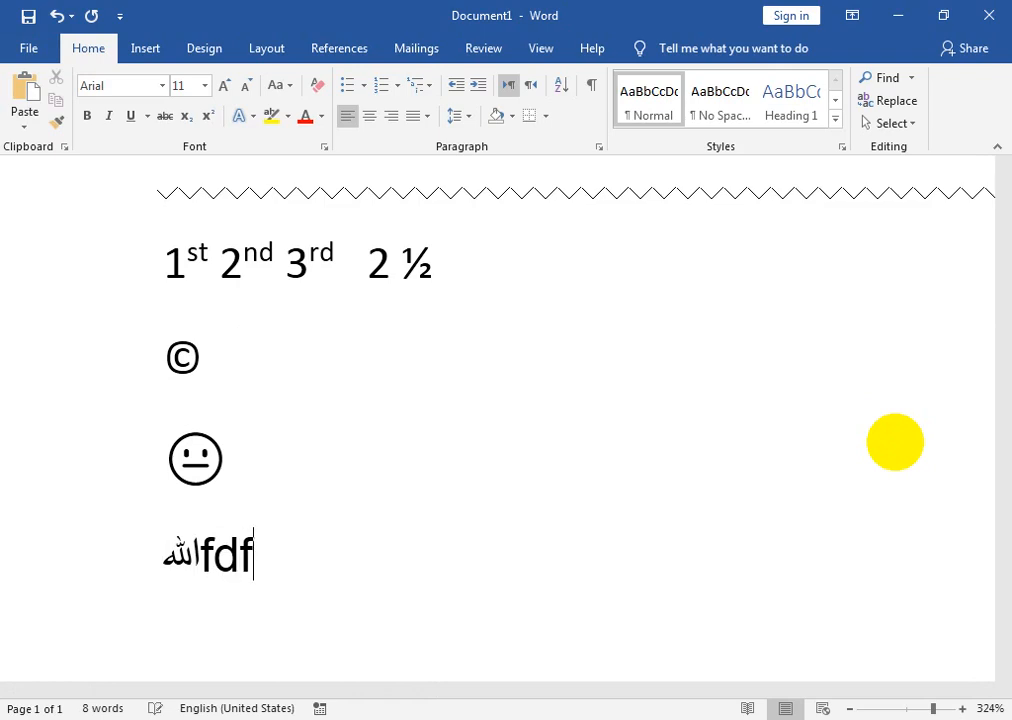
text(b)
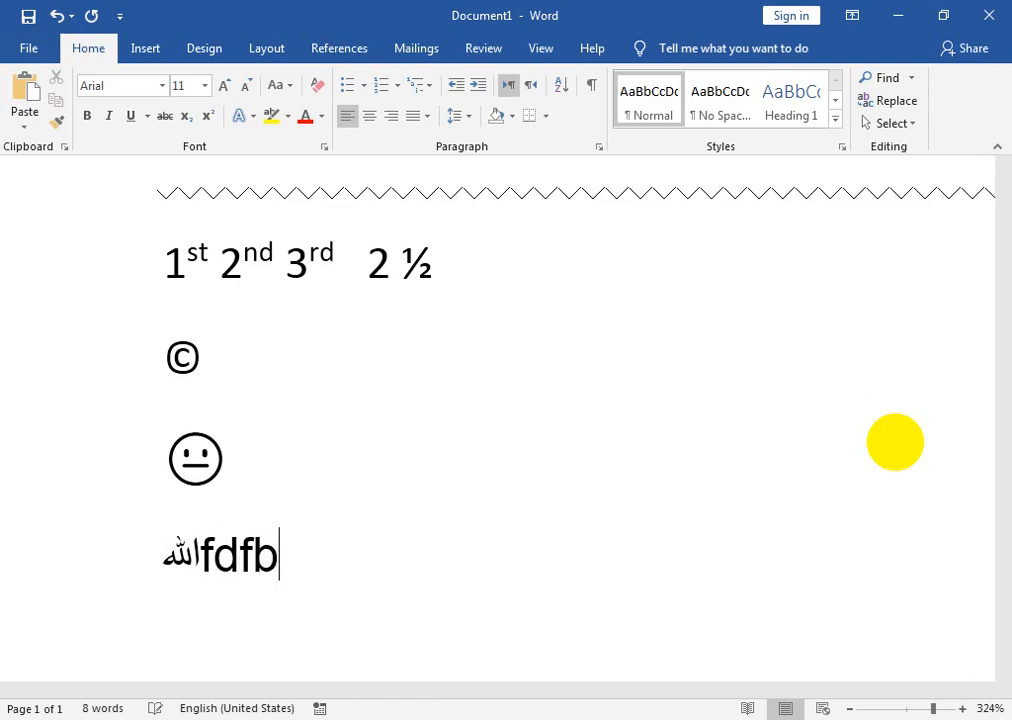
key(alt+x)
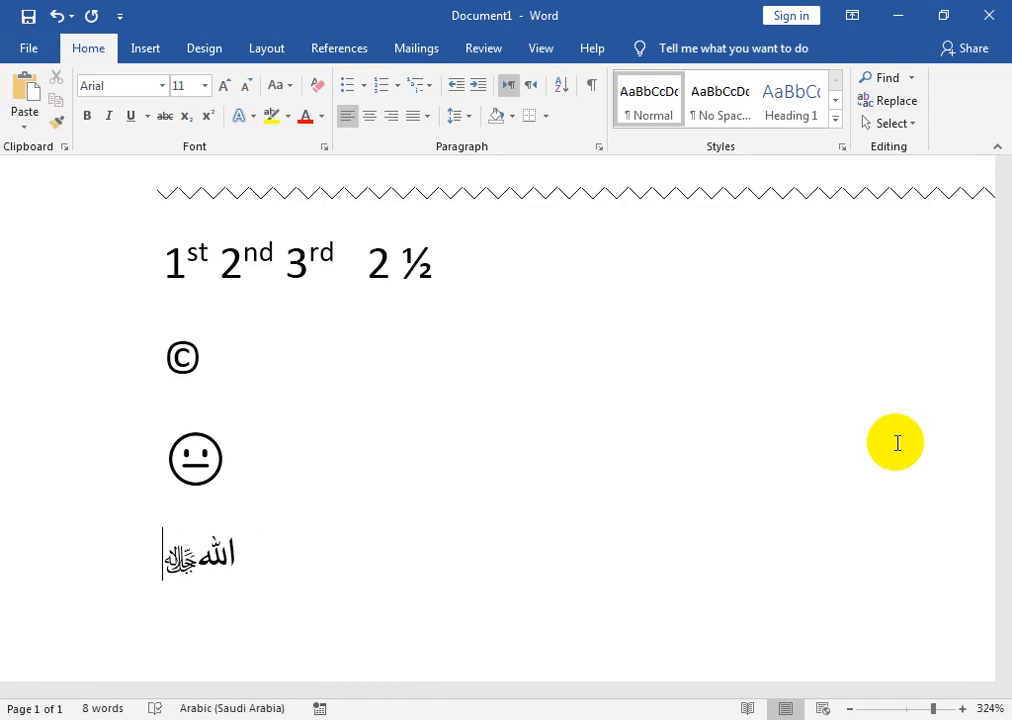
key(Return)
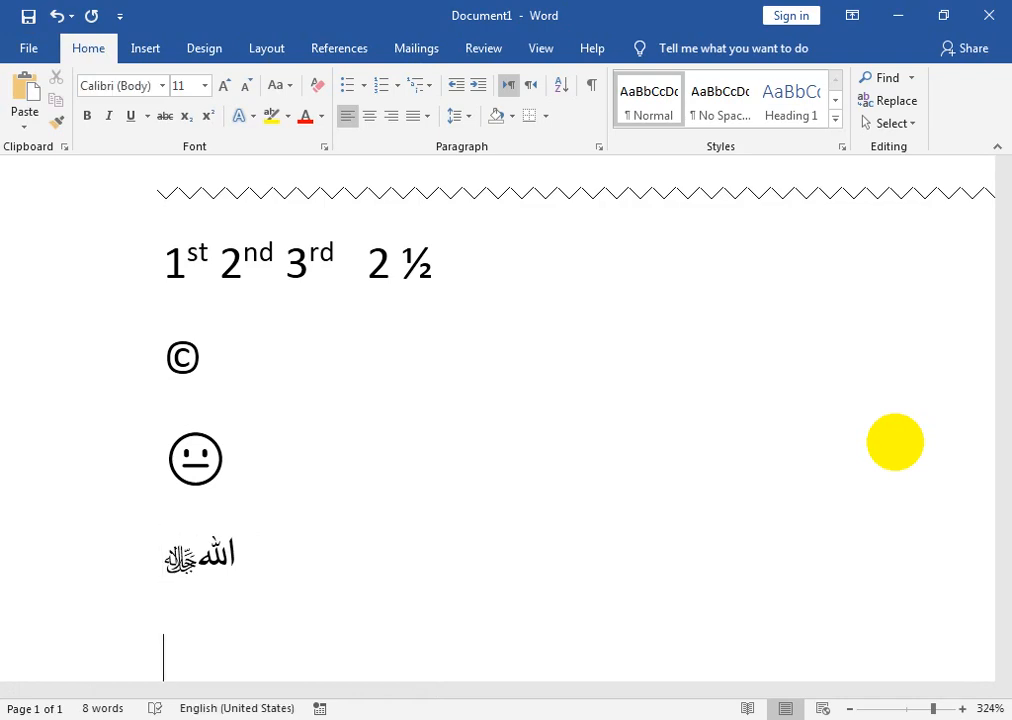
Convert fdfa into an Arabic ligature on its own line.
text(fd)
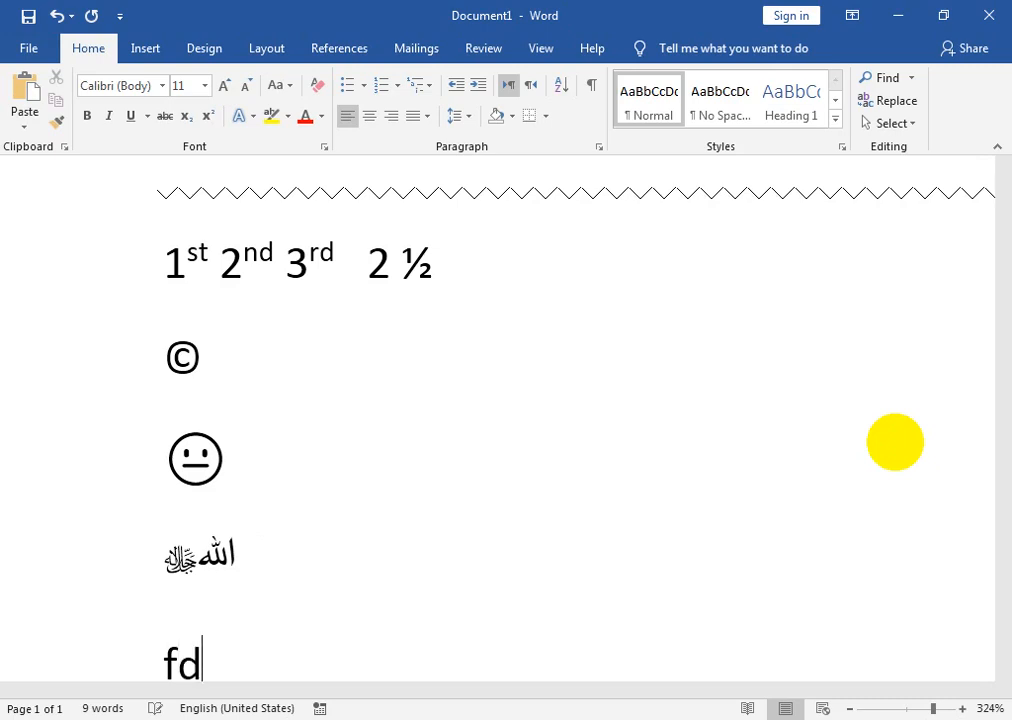
text(f)
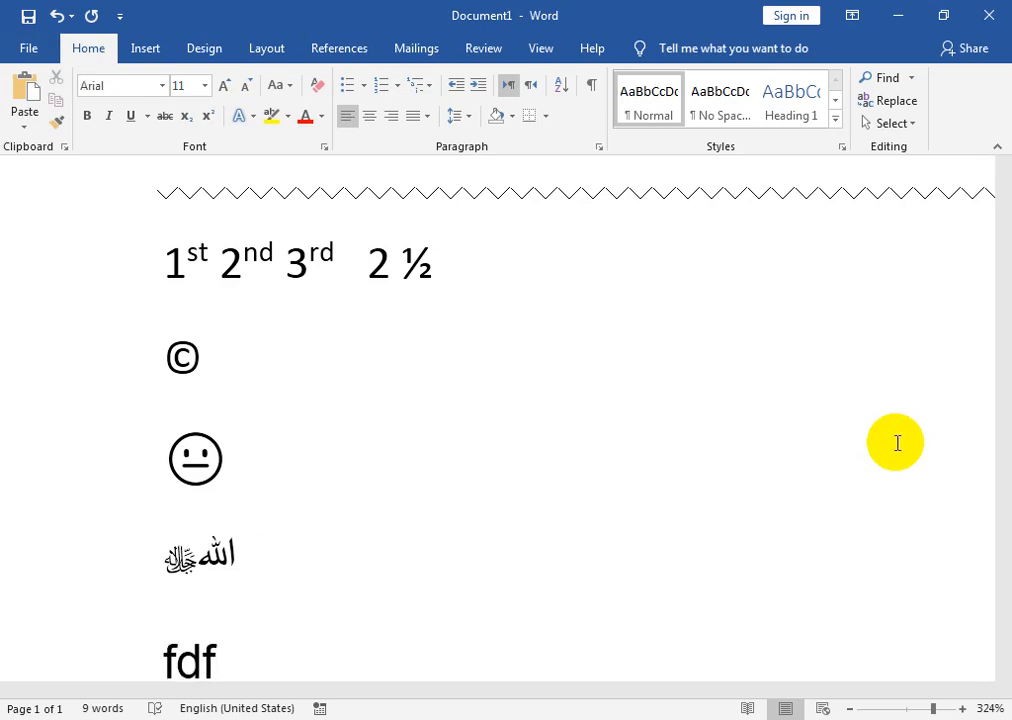
text(a)
key(alt+x)
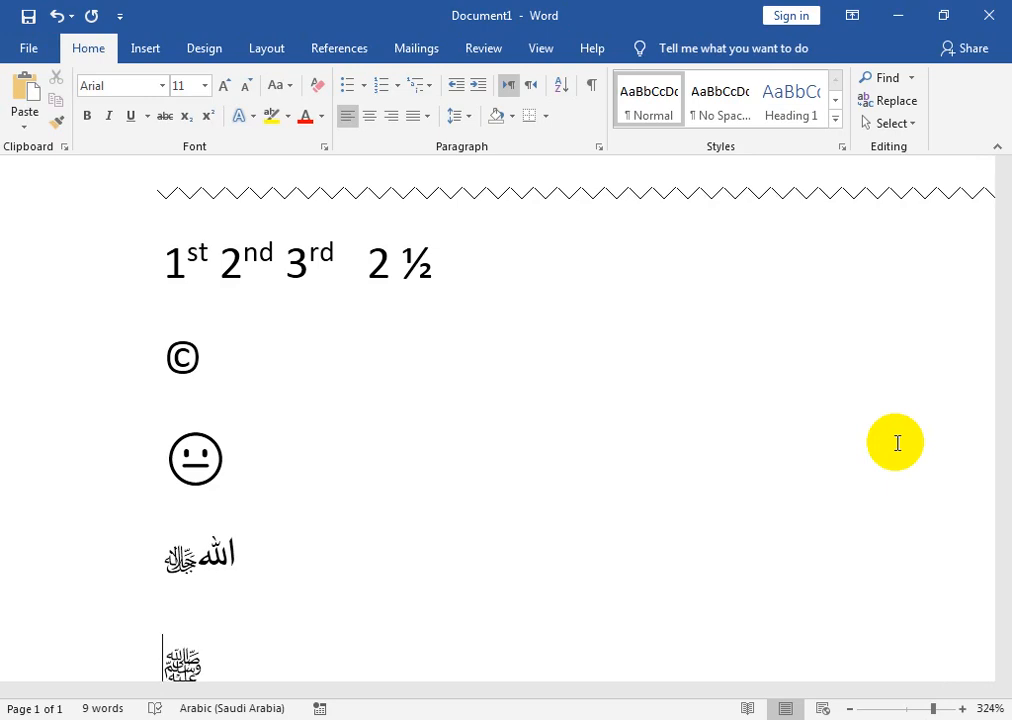
key(Return)
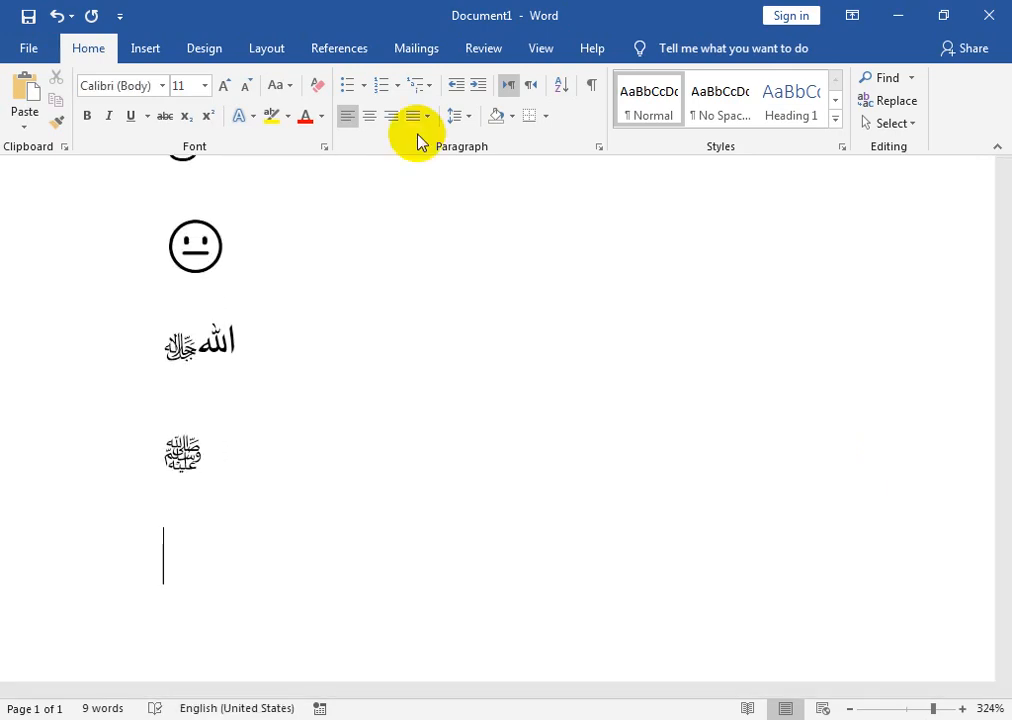
Bring up the Change Case list without choosing, then clear the whole document.
key(Return)
key(alt)
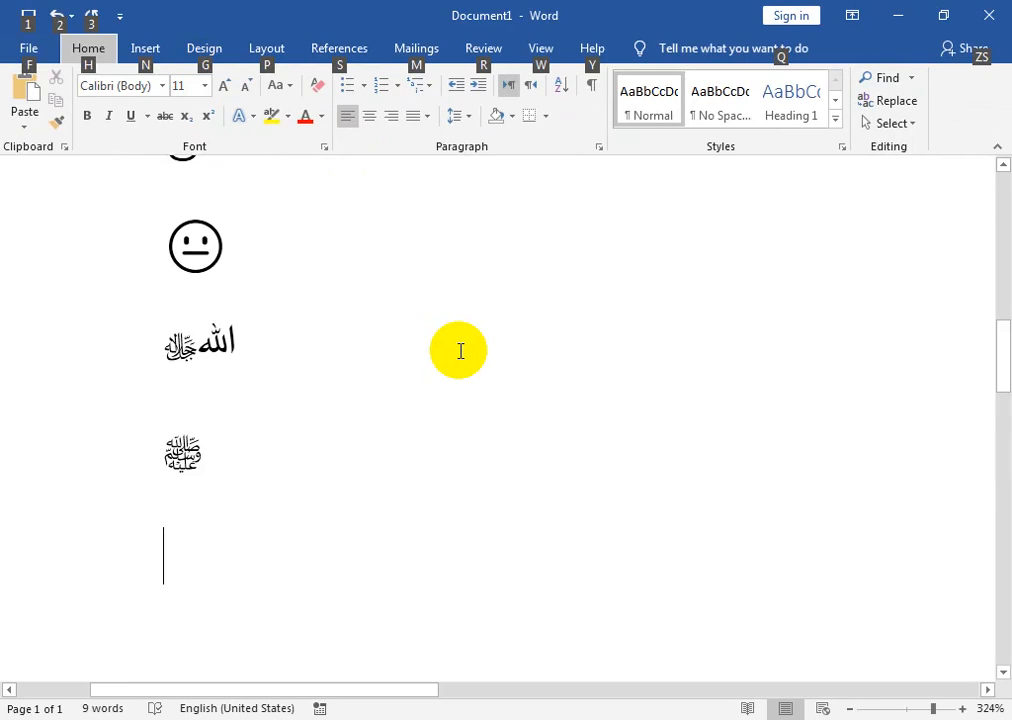
key(h)
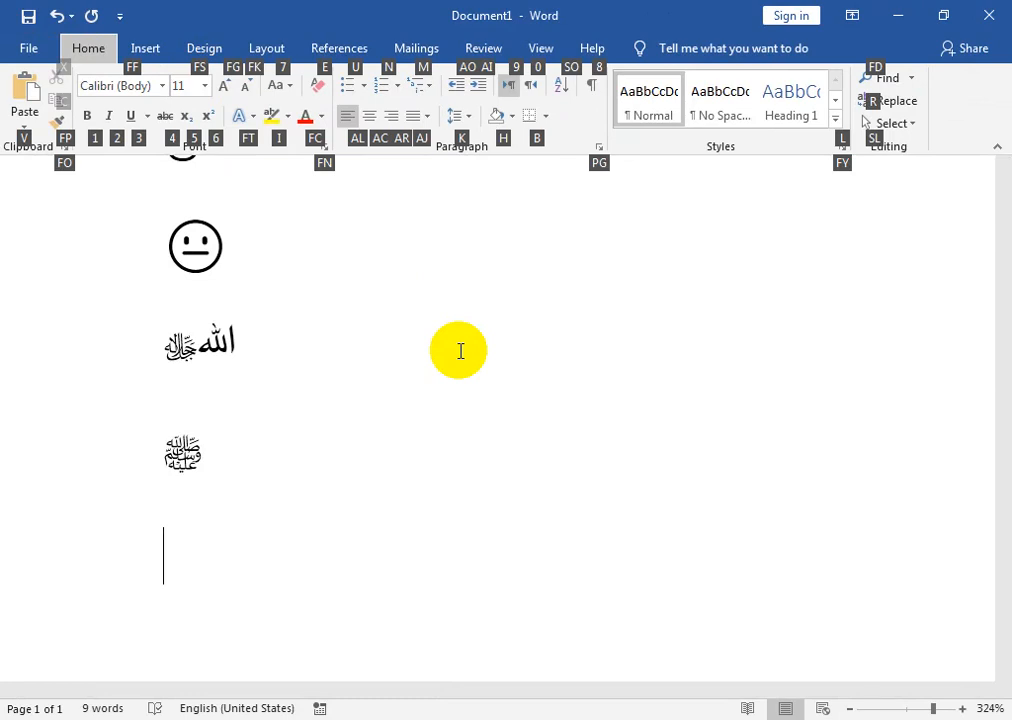
key(7)
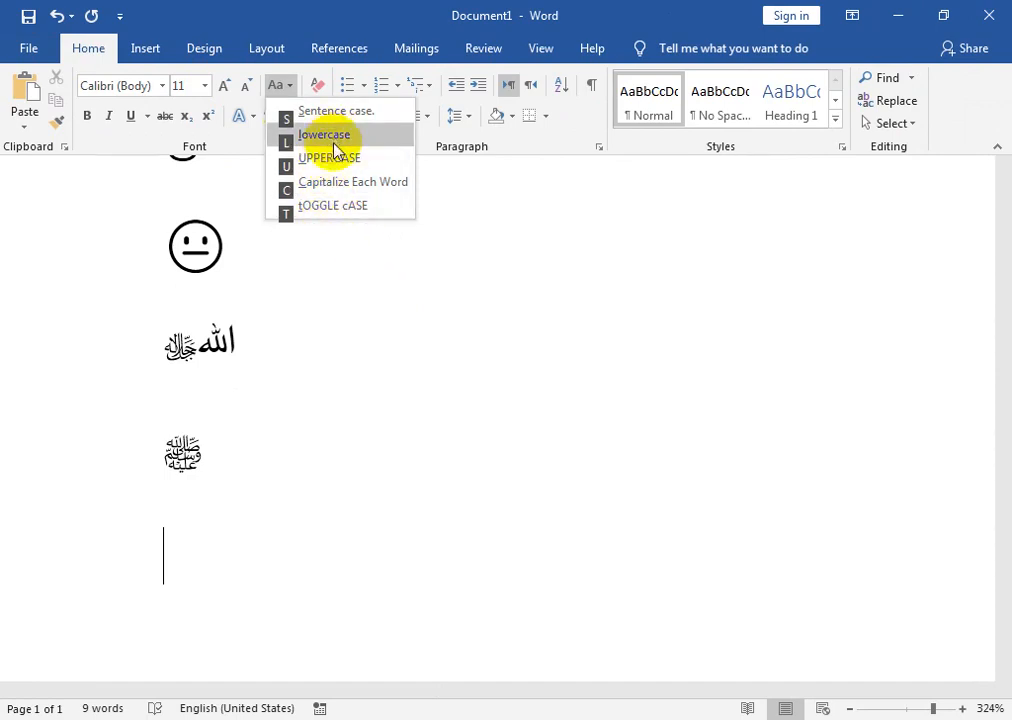
click(338, 270)
key(ctrl+a)
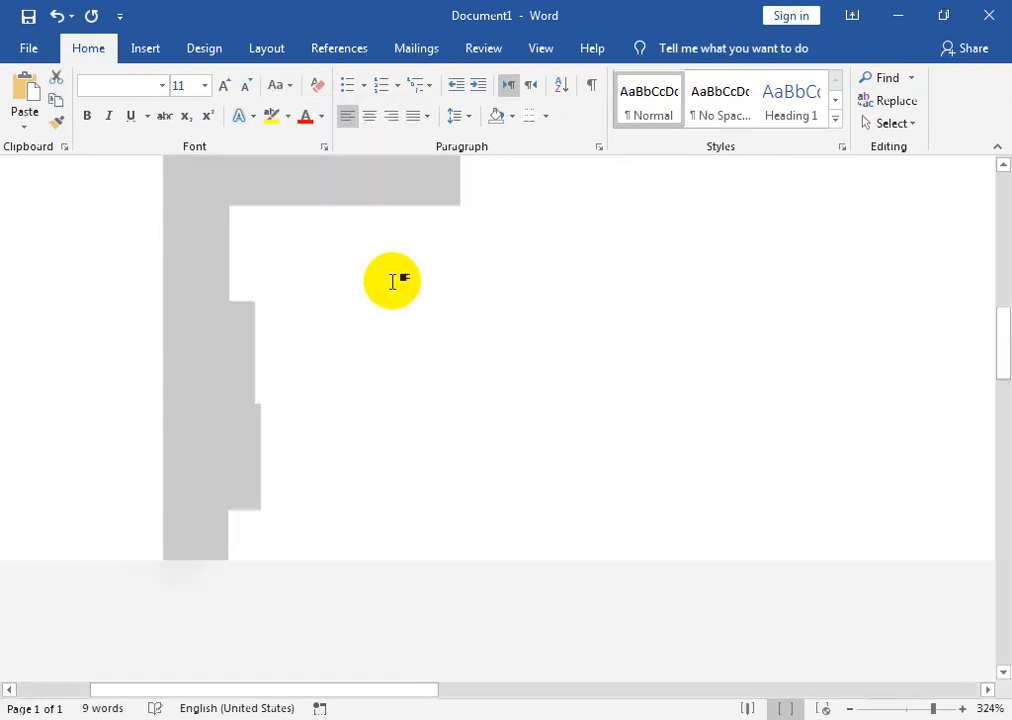
key(Delete)
Generate =rand() paragraphs, change them all to UPPERCASE, then overwrite and erase all the text.
text(=rand())
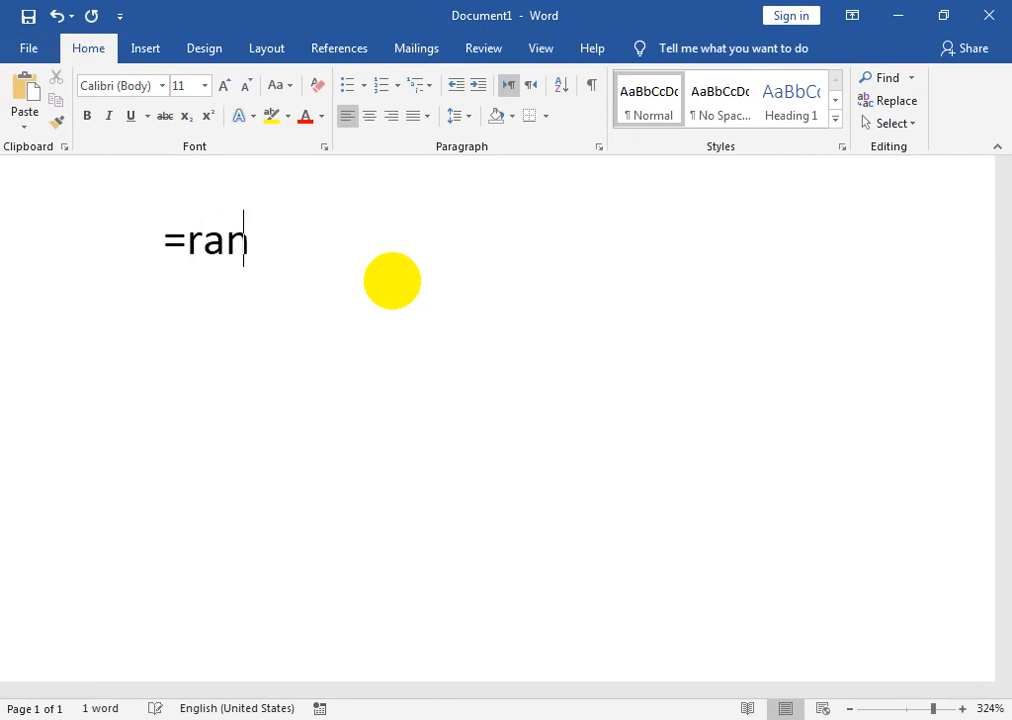
key(Return)
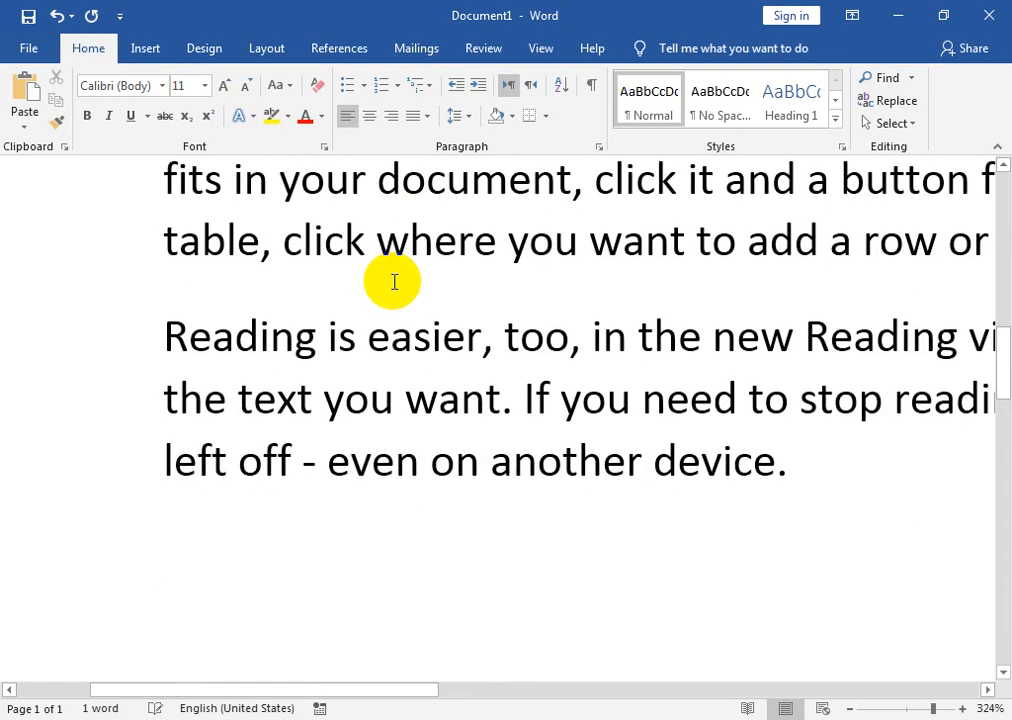
key(ctrl+a)
key(alt)
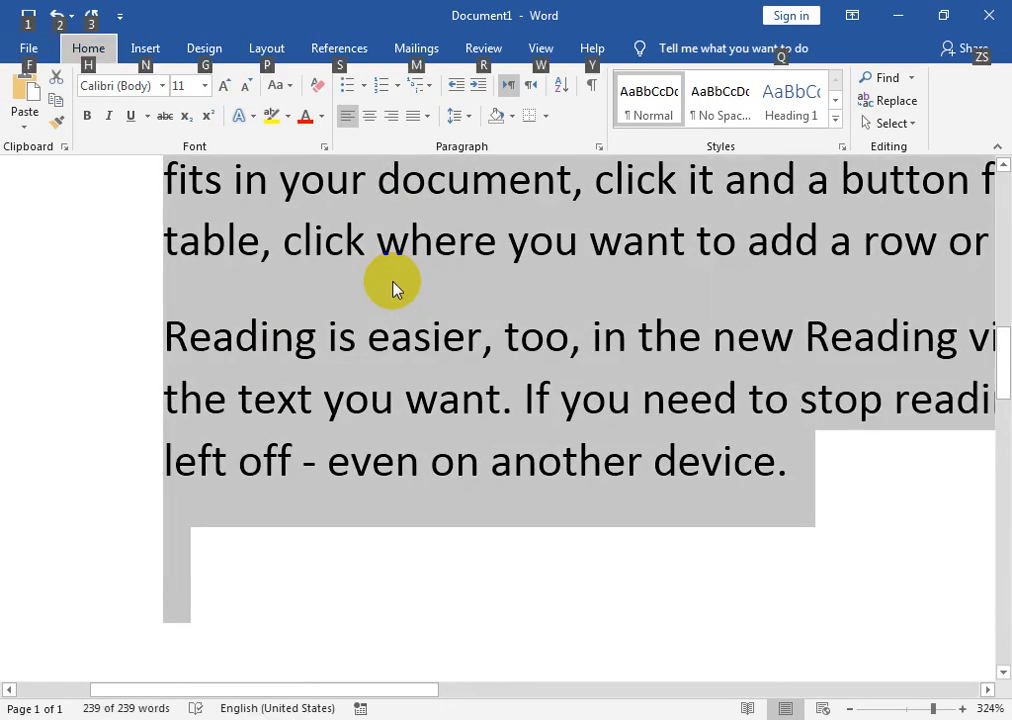
key(h)
key(7)
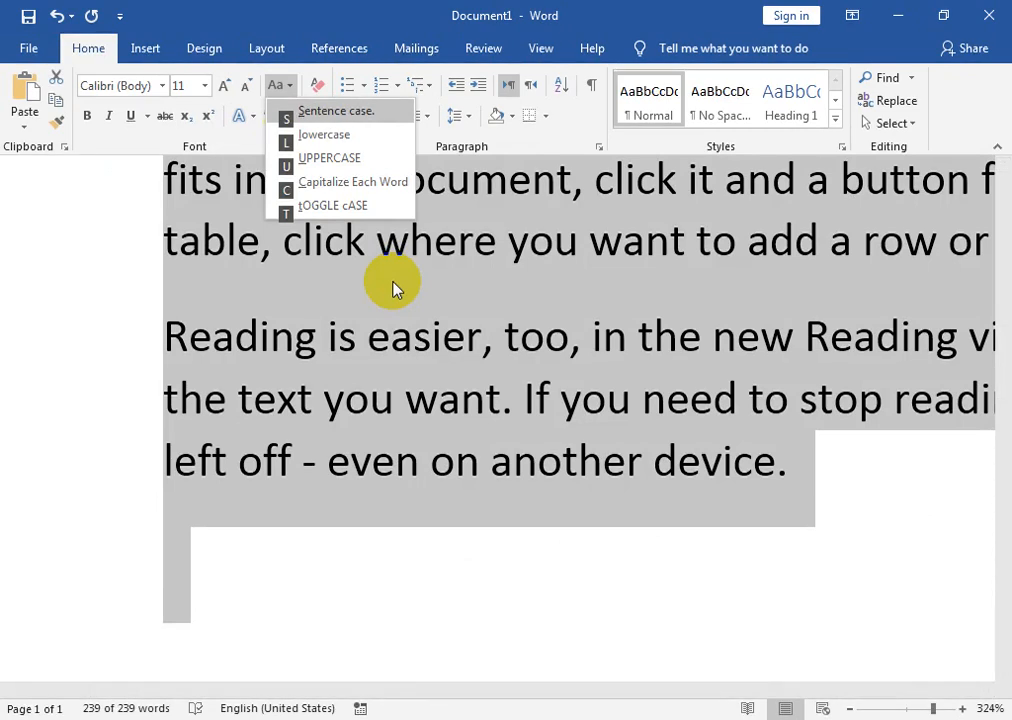
key(u)
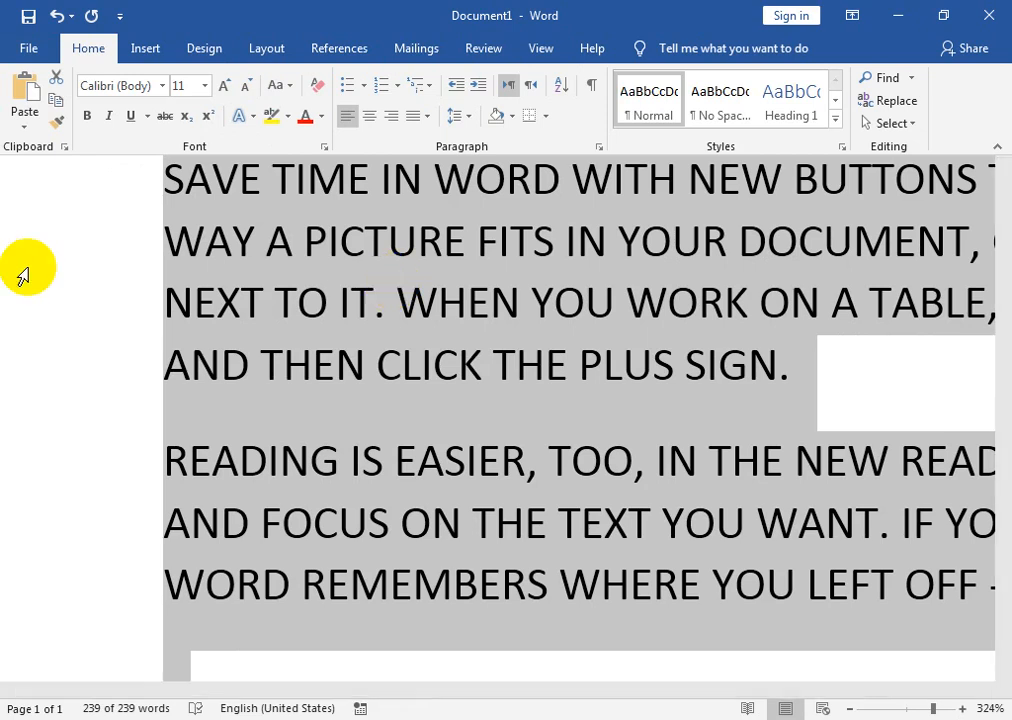
text(a)
key(BackSpace)
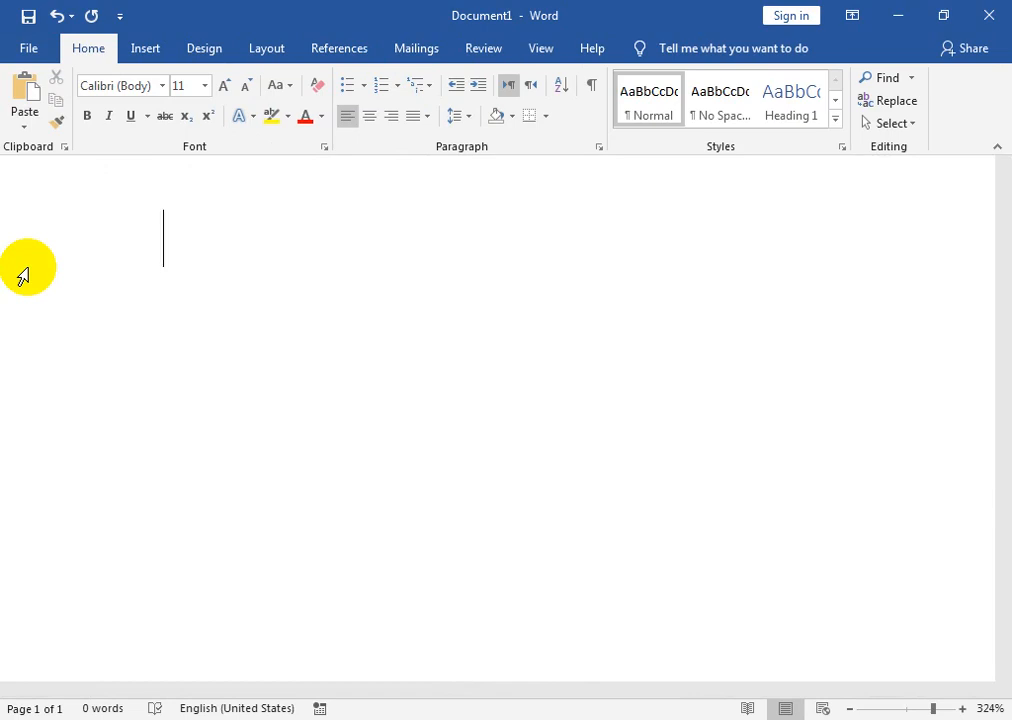
Add an AutoCorrect entry replacing 'a' with the user's full name.
key(alt+t)
key(a)
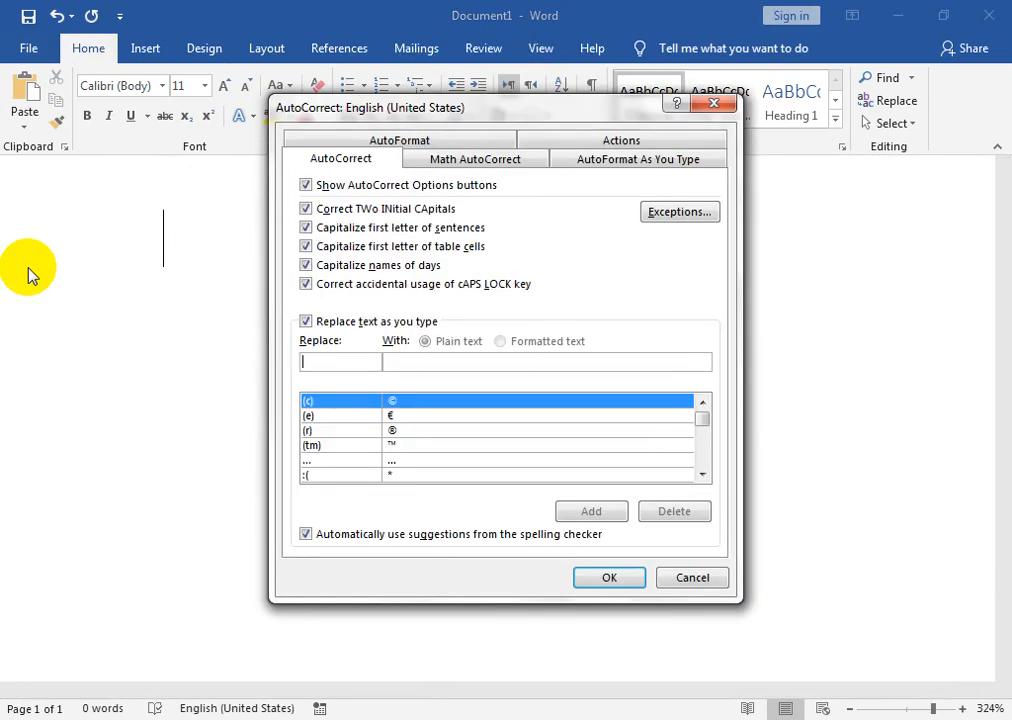
text(a)
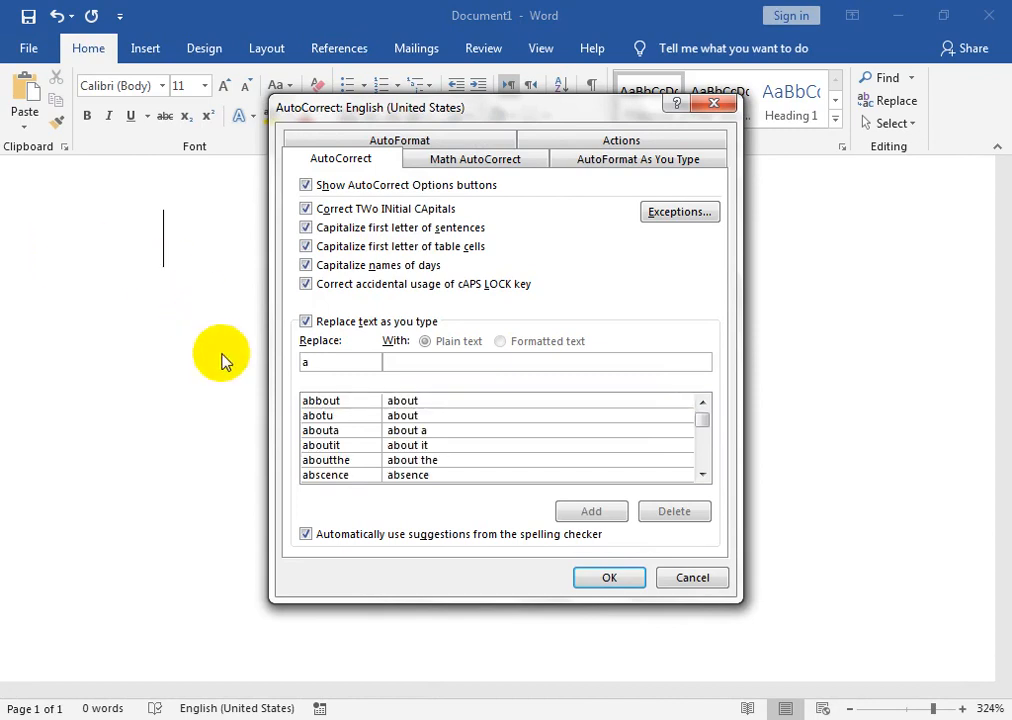
click(397, 365)
text(Shahab Islam)
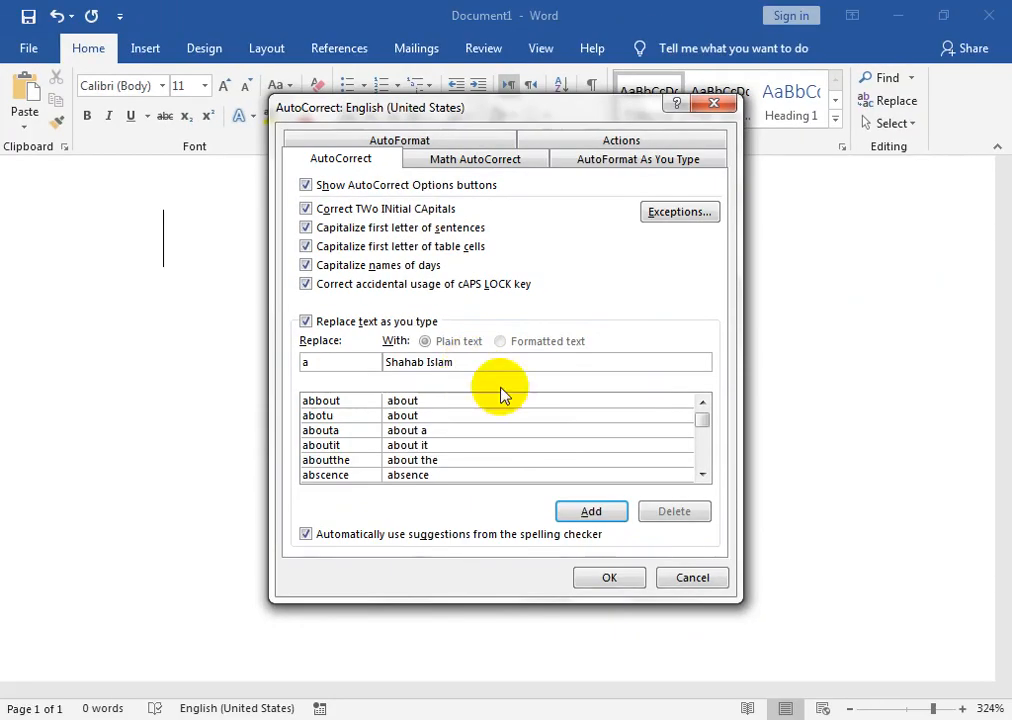
click(742, 630)
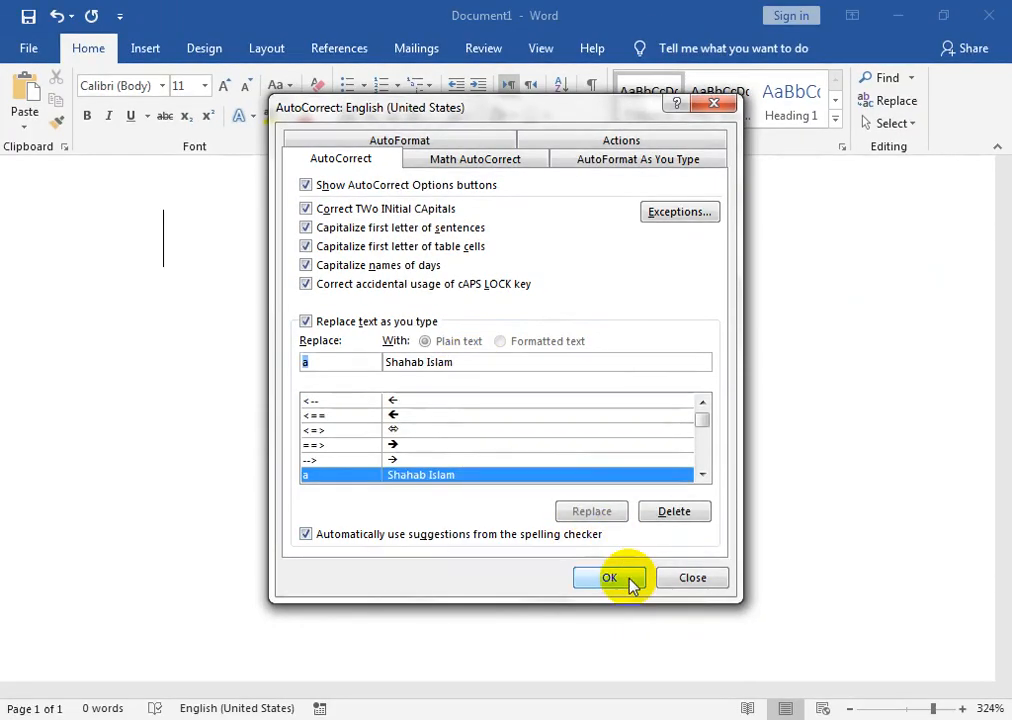
click(611, 579)
Expand 'a' into the full name on three lines, then reopen the AutoCorrect settings.
text(a)
key(Return)
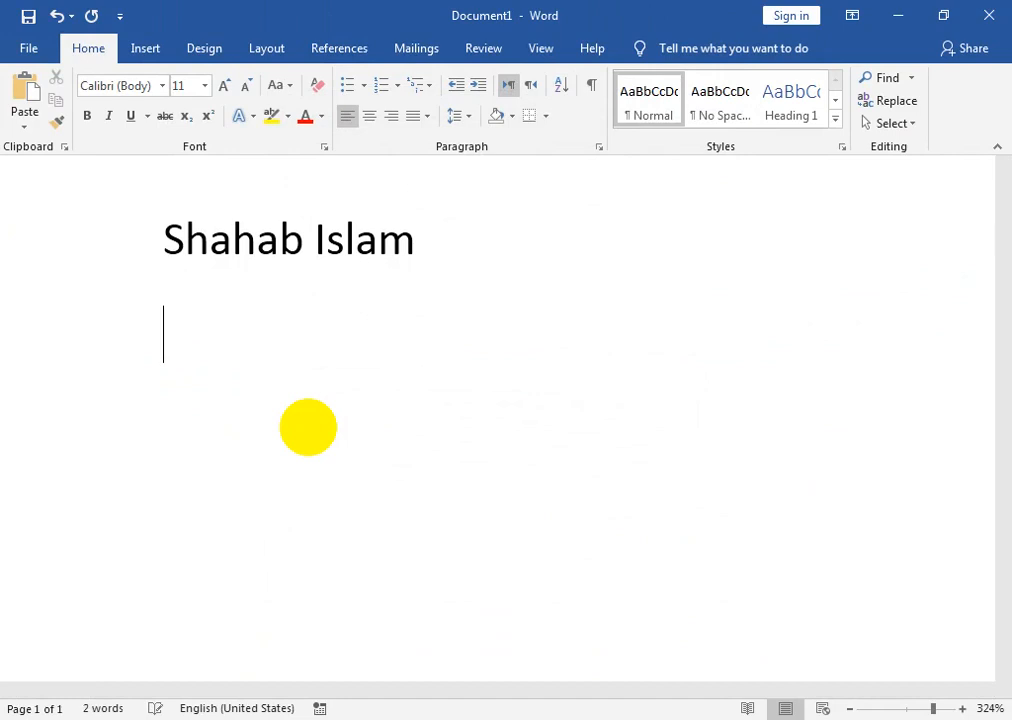
text(a)
key(Return)
text(a)
key(Return)
text(a)
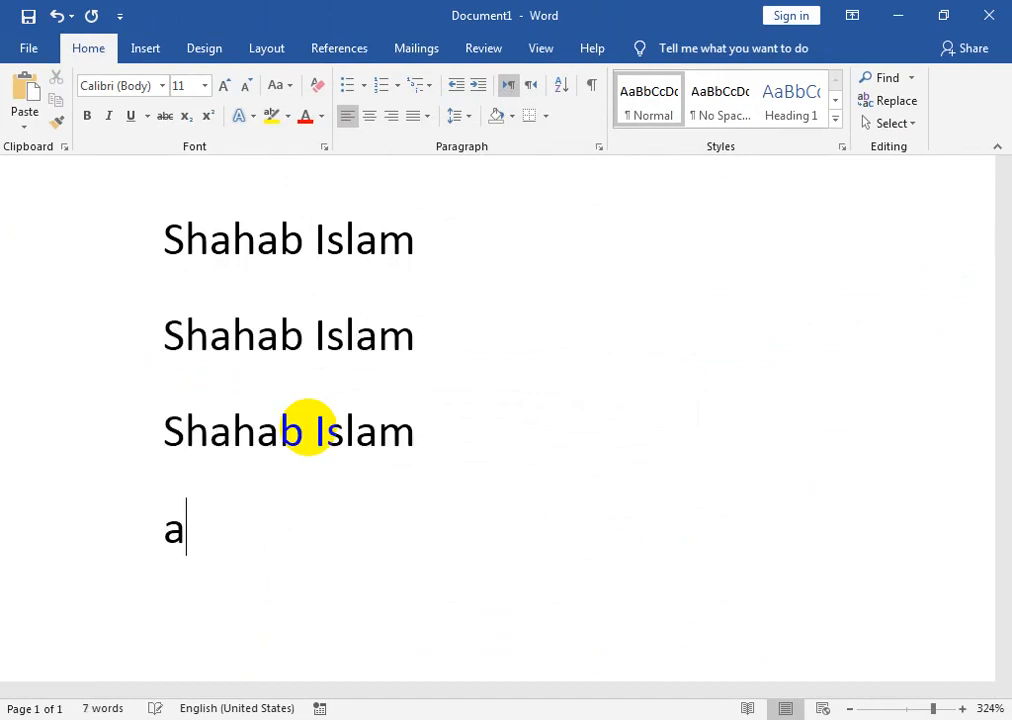
key(Return)
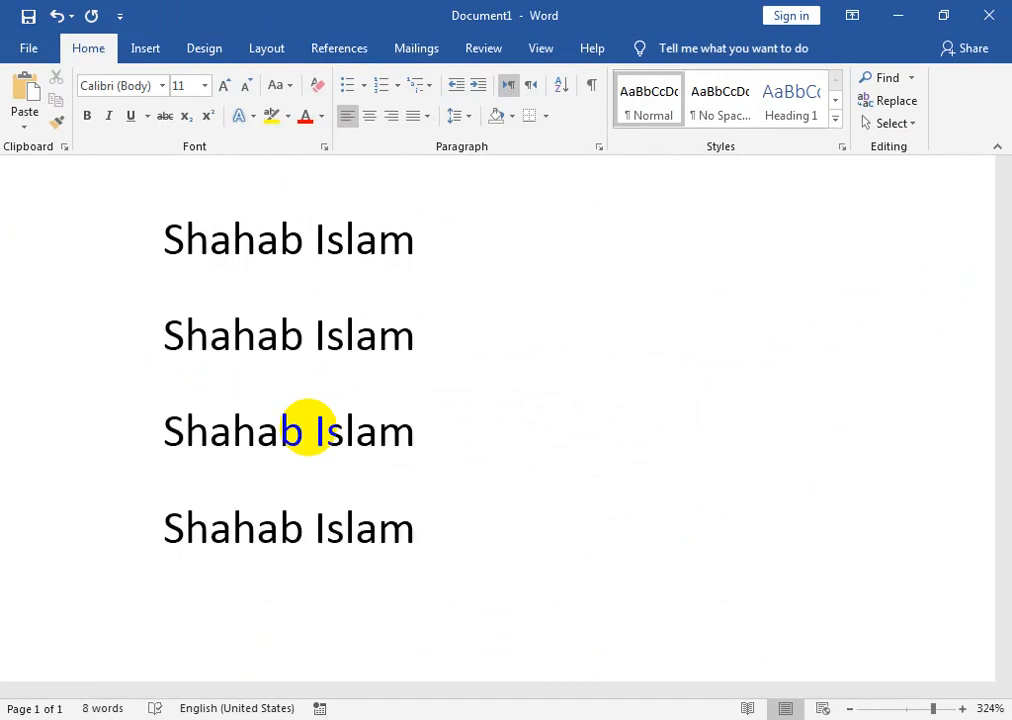
key(alt)
key(t)
key(a)
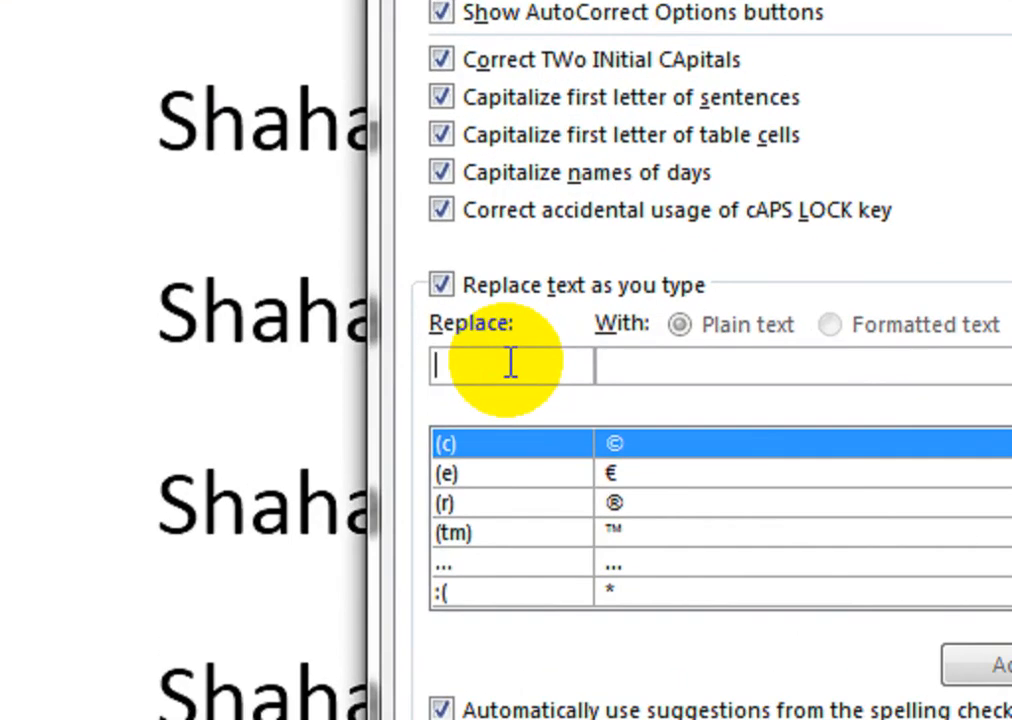
Delete the 'a' AutoCorrect entry and type a plain 'a' on the next line.
text(a)
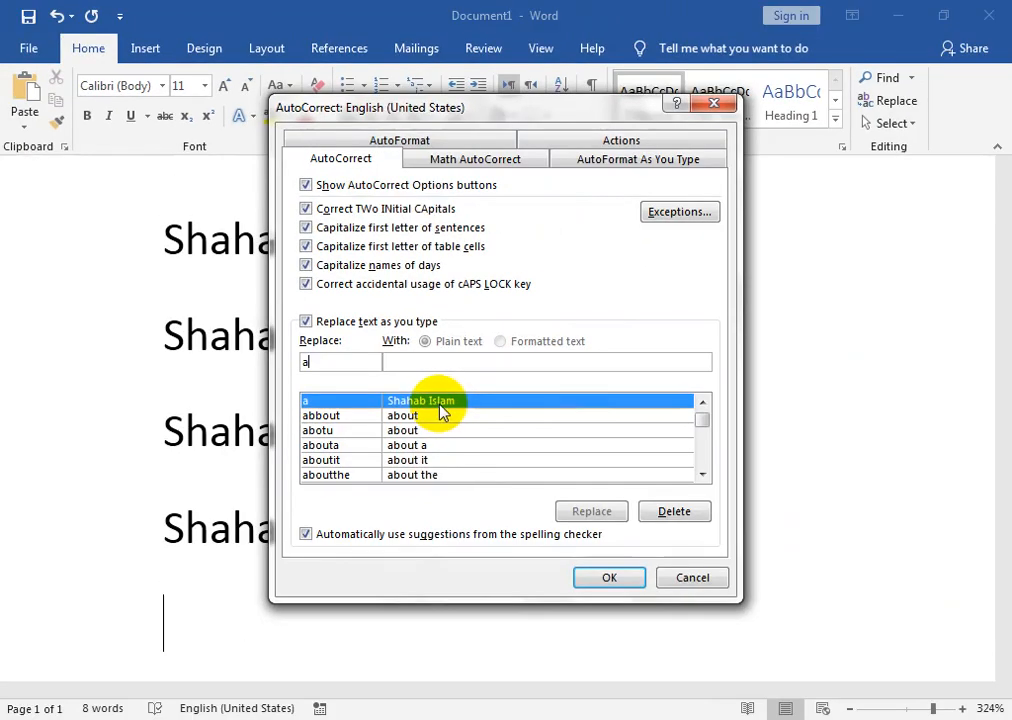
click(650, 511)
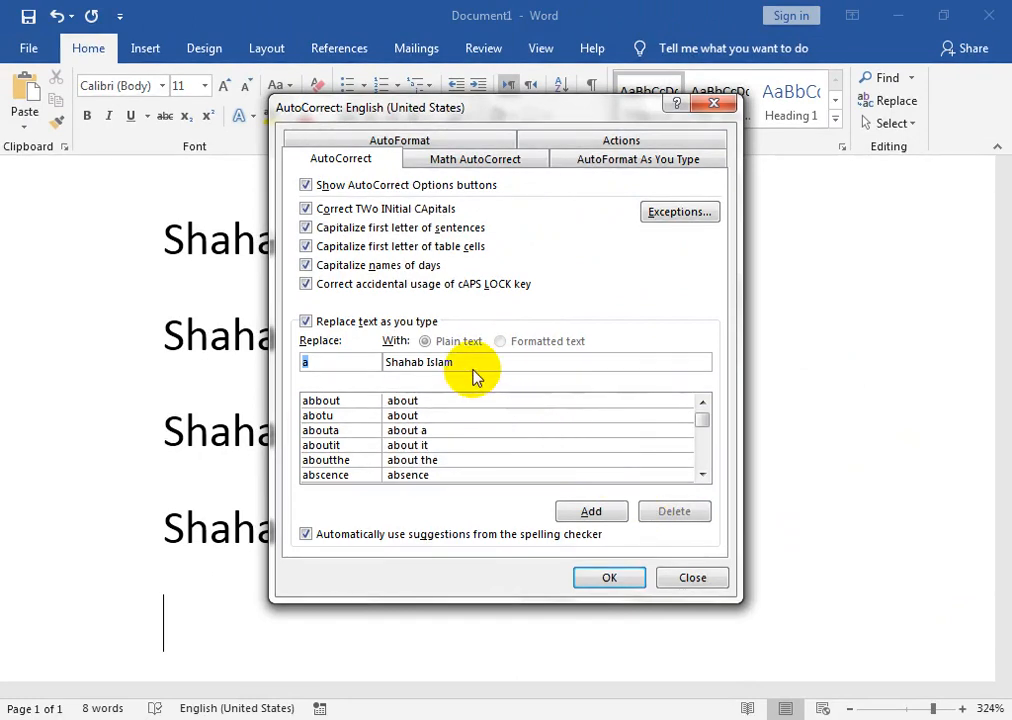
drag(455, 365, 253, 373)
key(BackSpace)
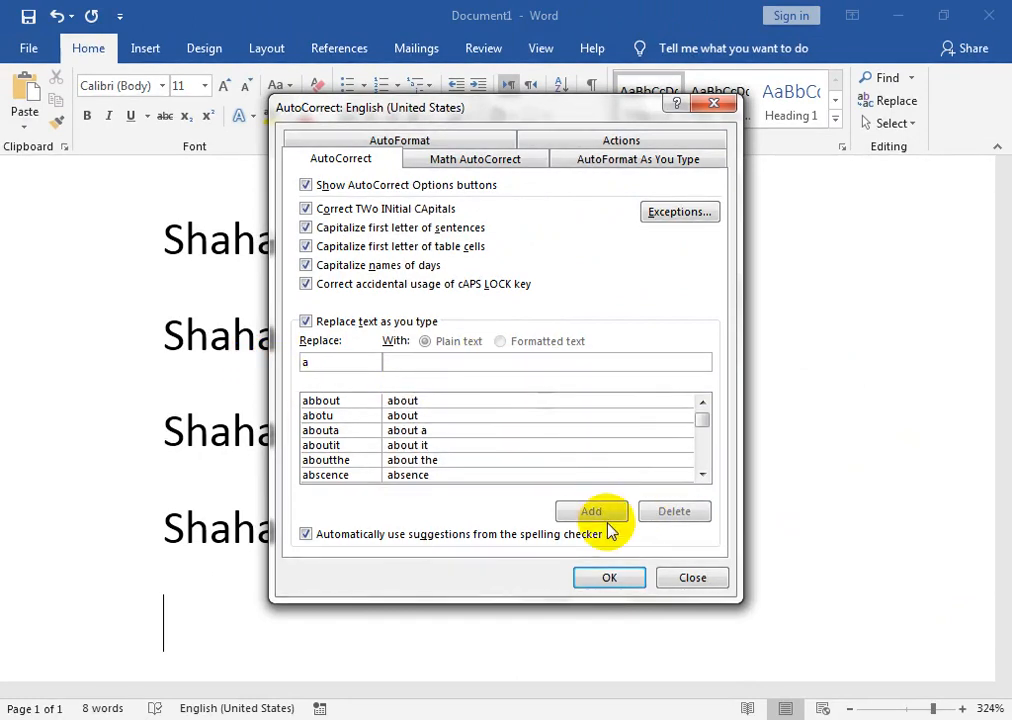
click(603, 577)
text(a)
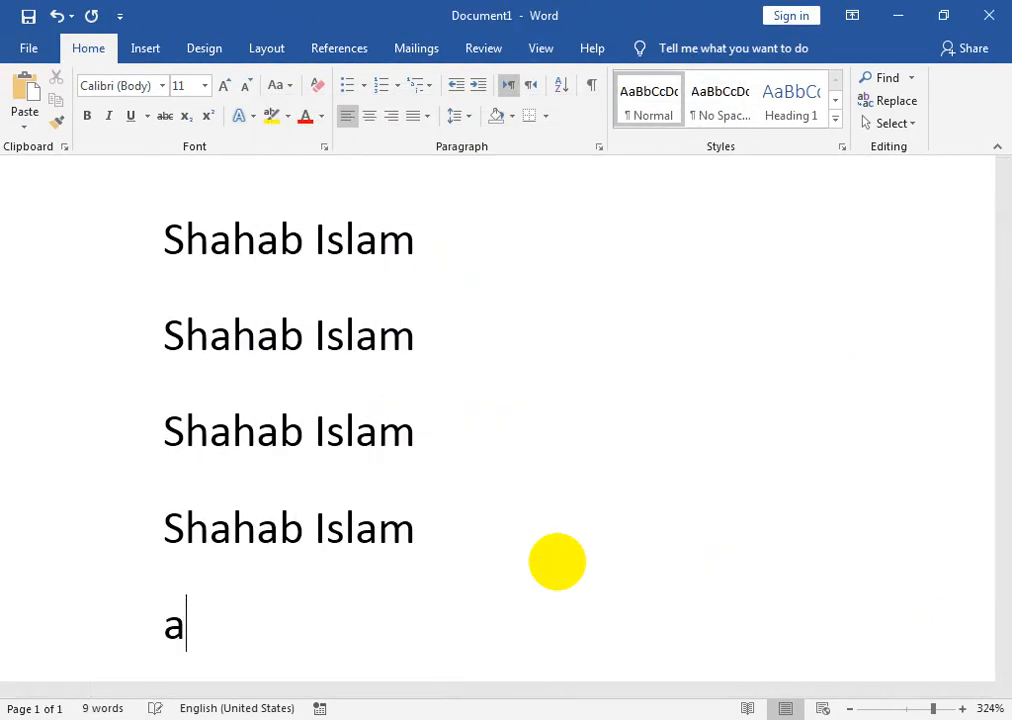
key(Return)
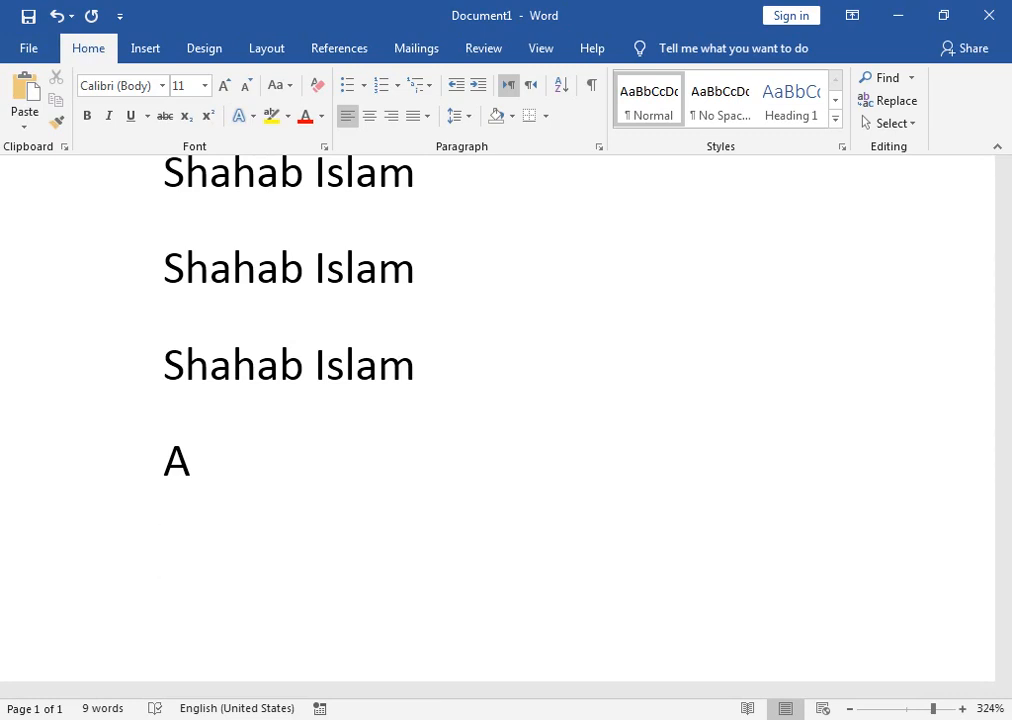
Type ==>, <==, <=> and :) on separate lines for right, left, double arrows and a smiley.
text(==>)
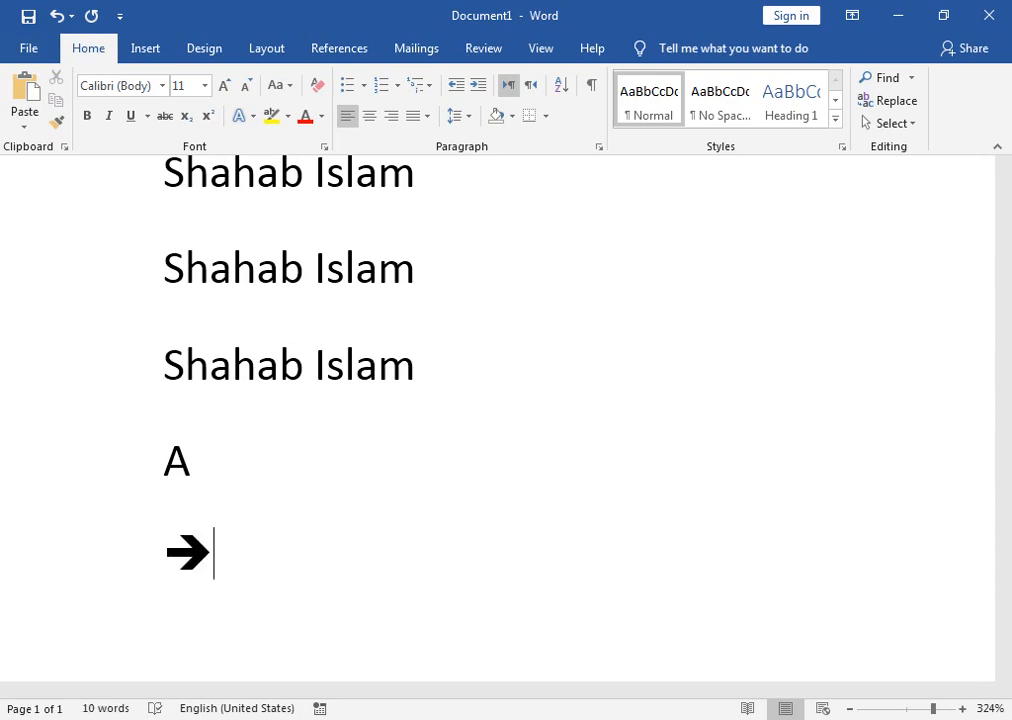
key(Return)
text(<==)
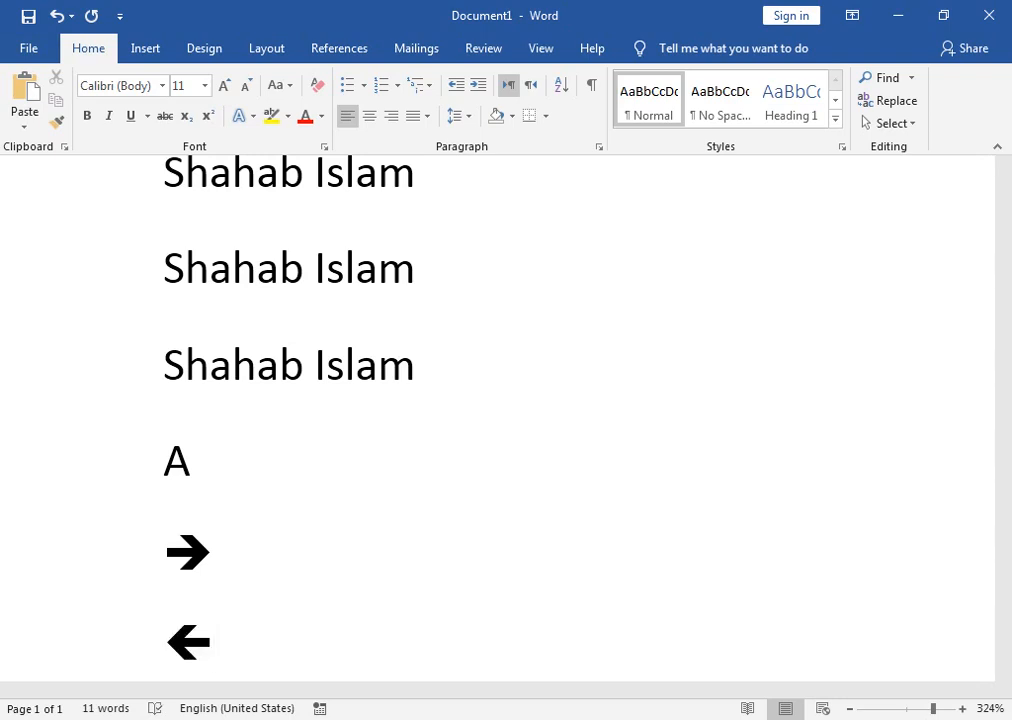
key(Return)
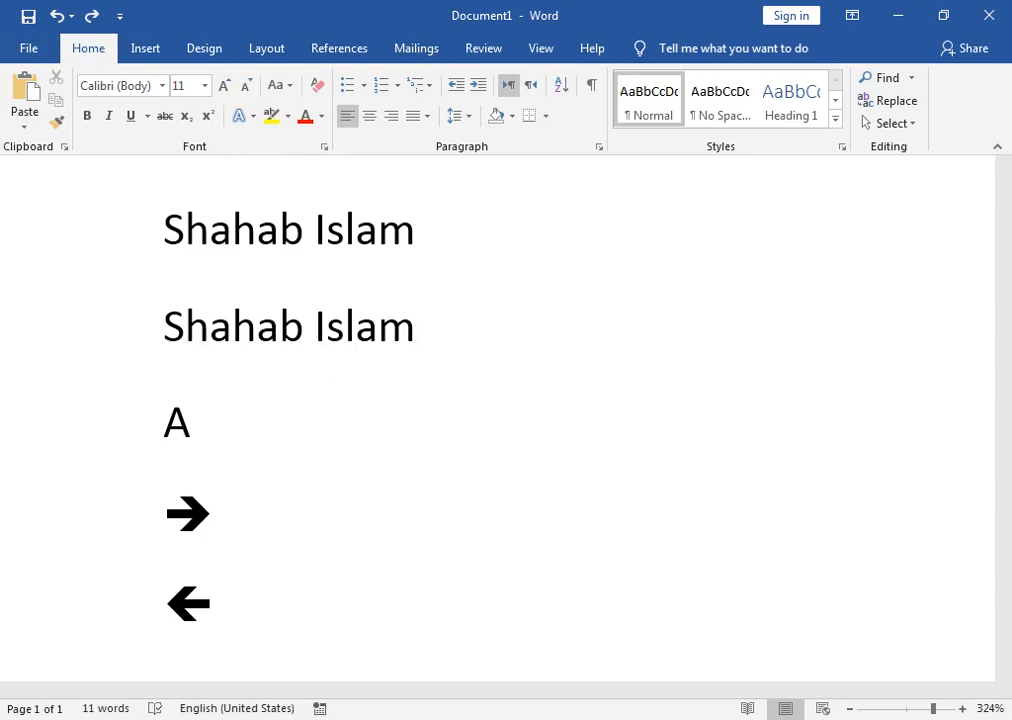
key(Return)
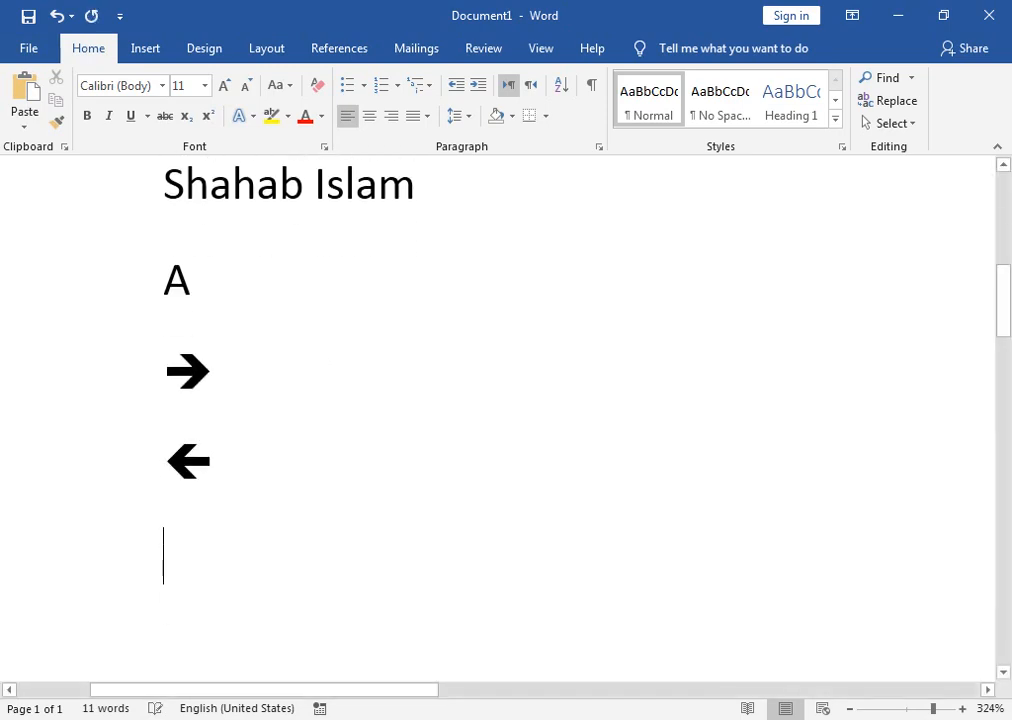
text(<)
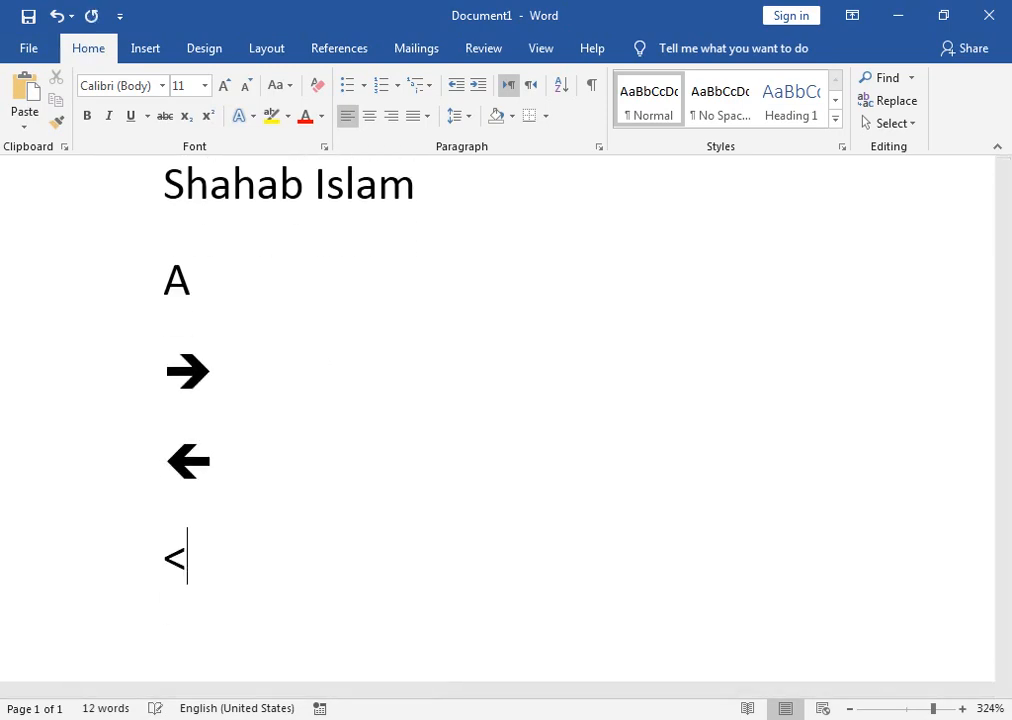
text(=>)
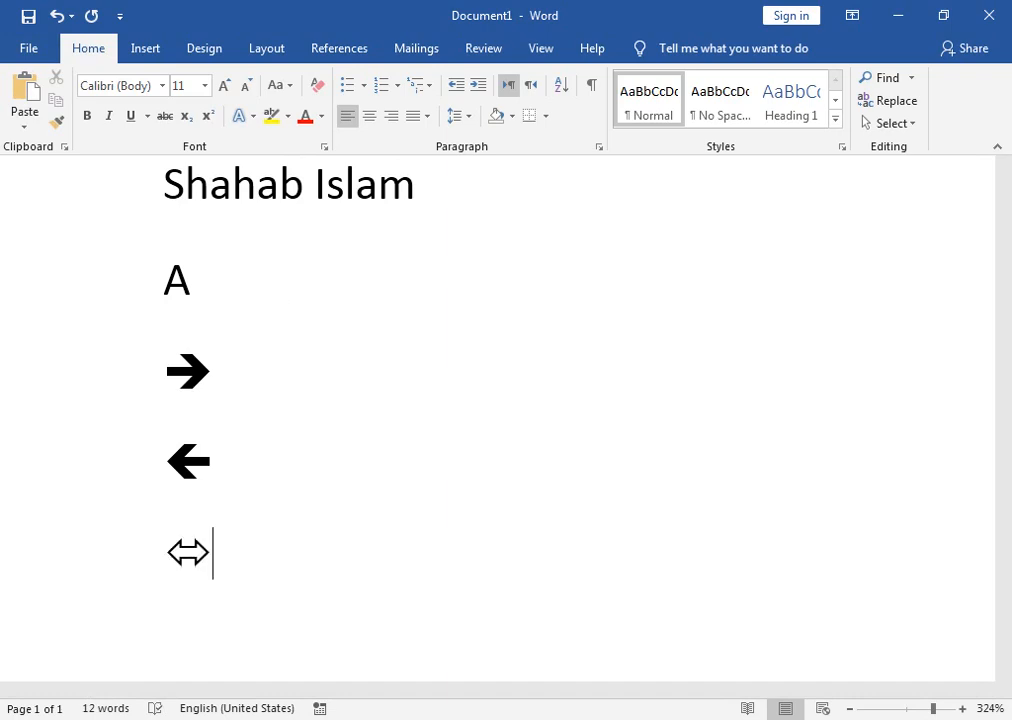
key(Return)
text(:))
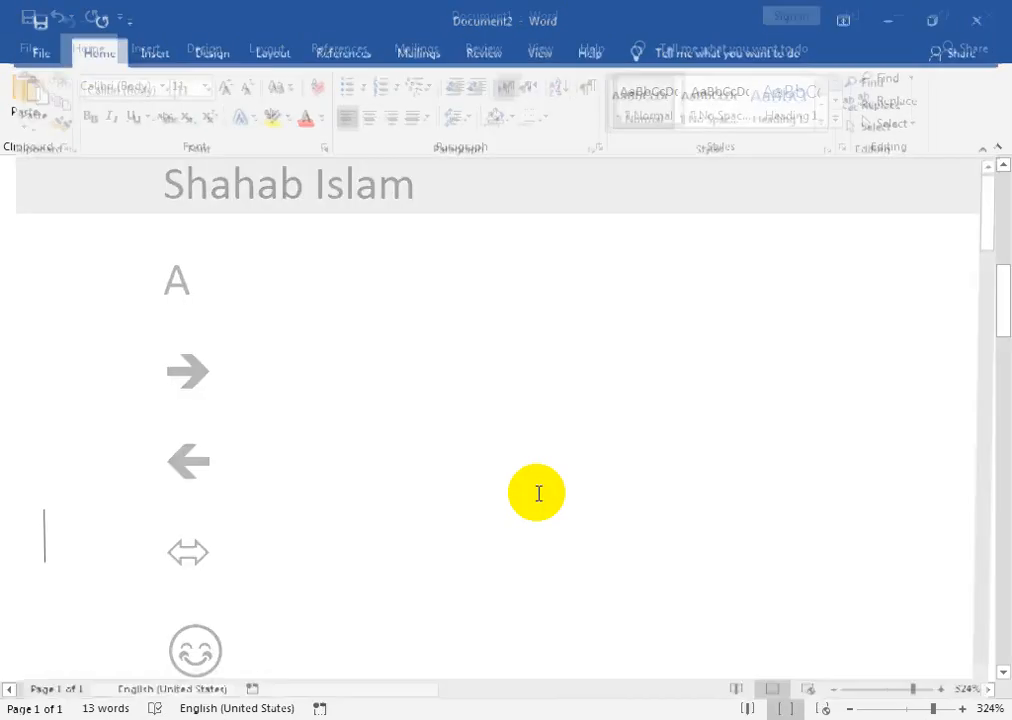
Generate five sample paragraphs with =rand() and zoom out to 89%.
text(=rad)
key(BackSpace)
text(nd())
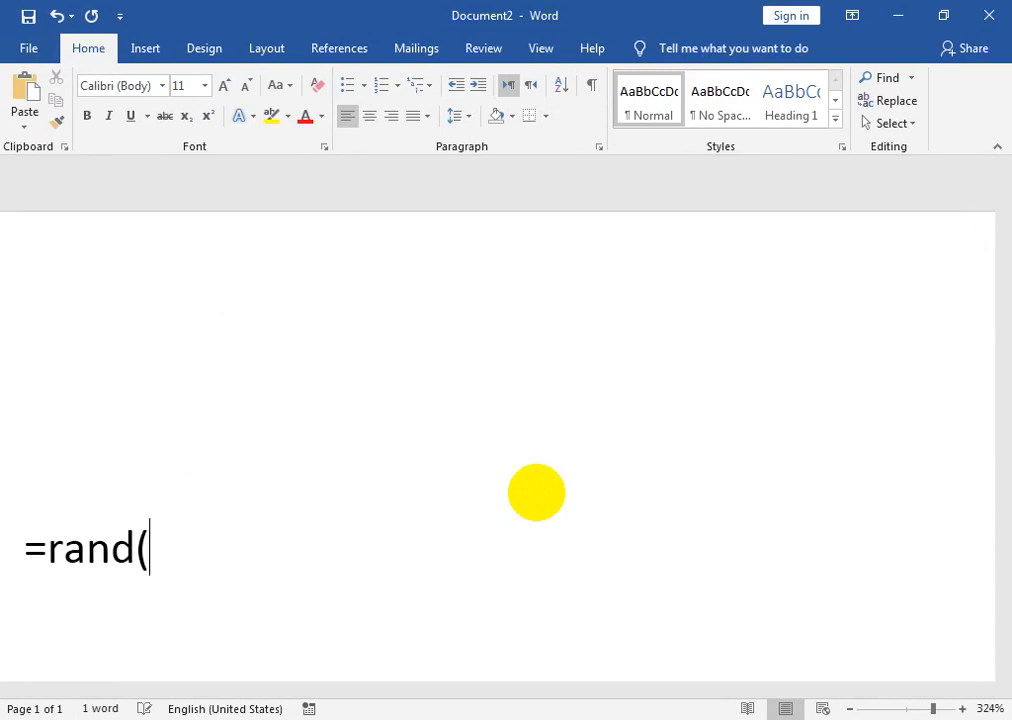
key(Return)
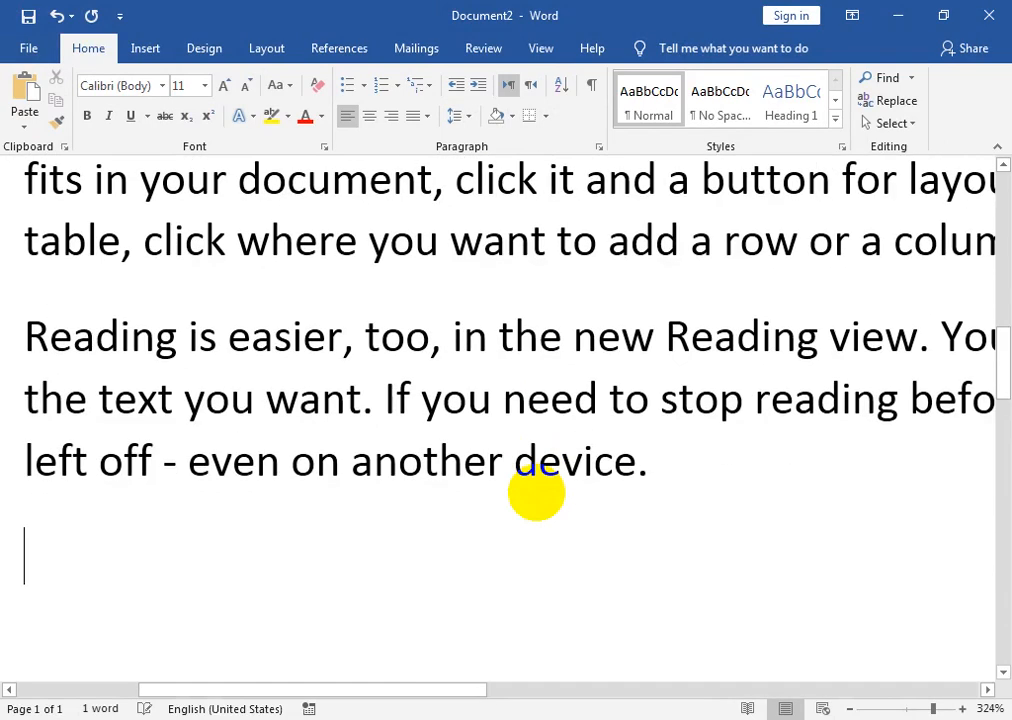
click(902, 707)
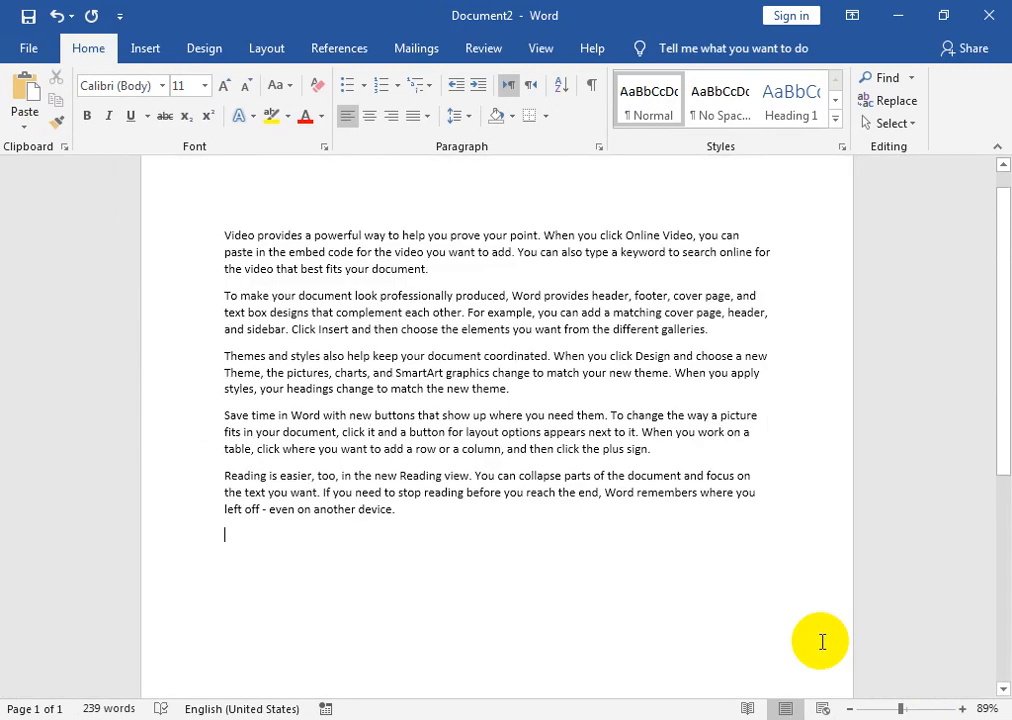
Bring up the legacy Bullets and Numbering options with Alt+O, N.
key(ctrl+a)
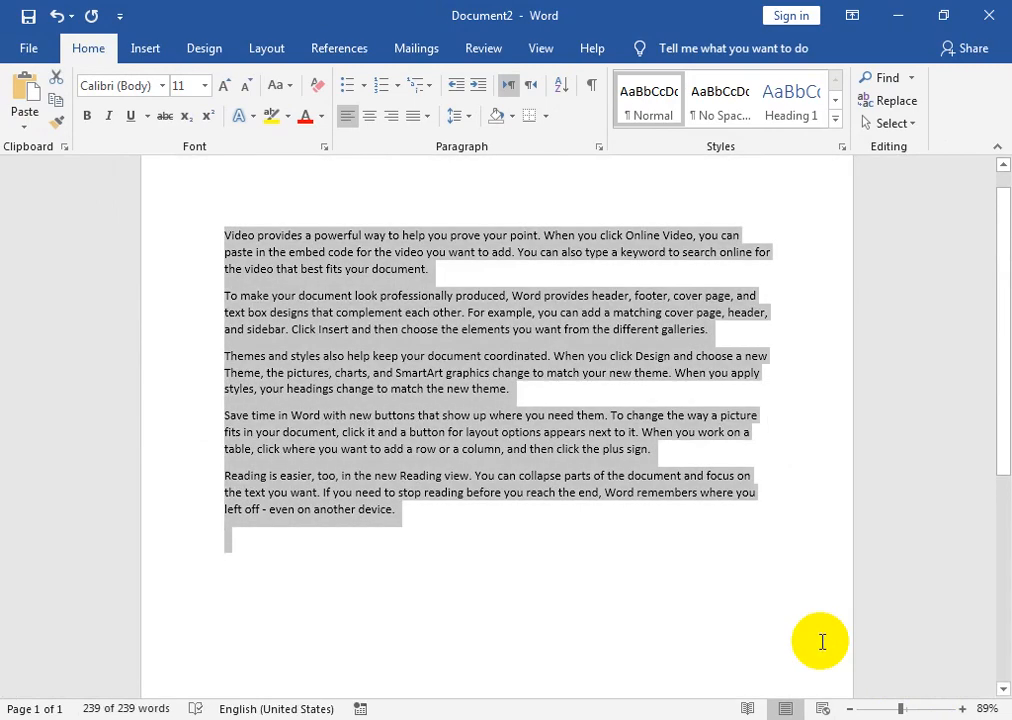
key(alt+o)
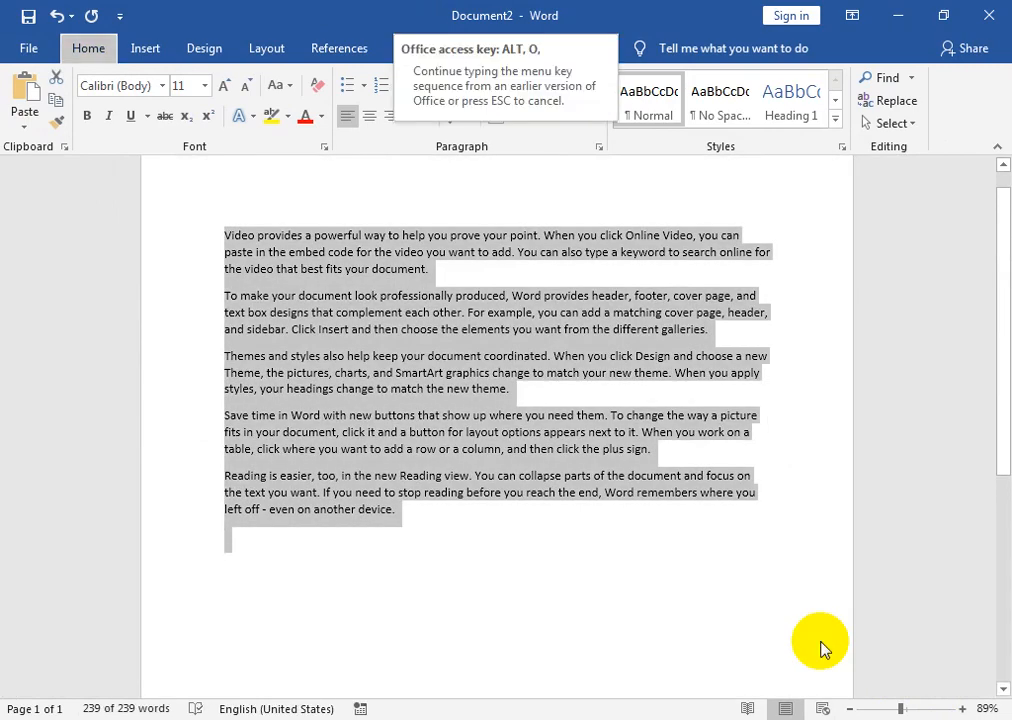
click(628, 613)
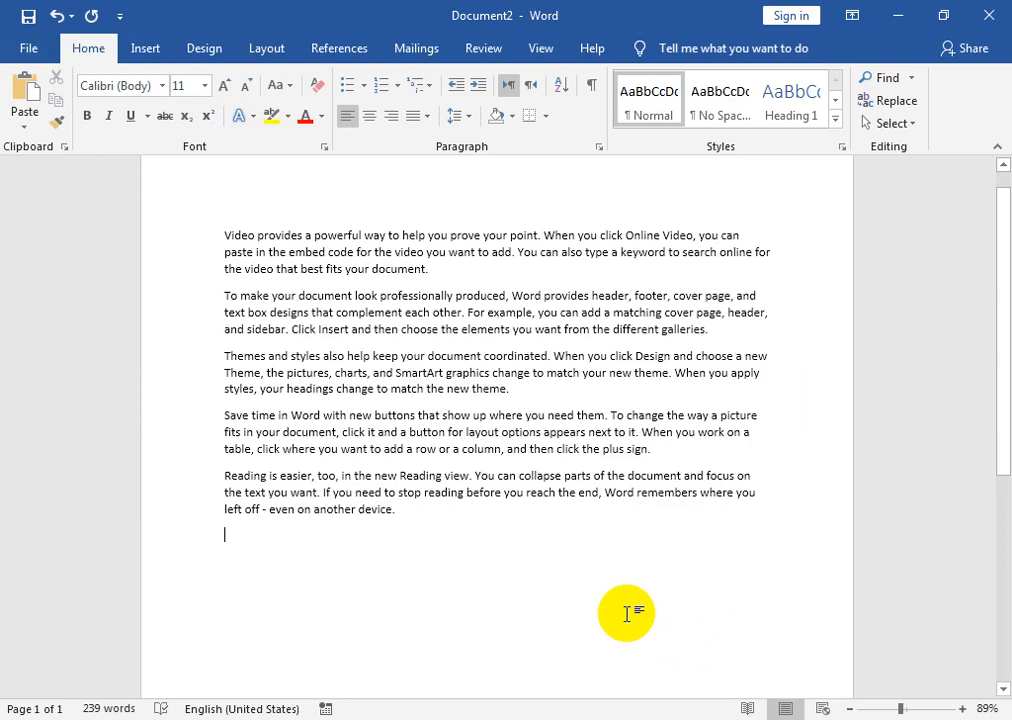
key(alt+o)
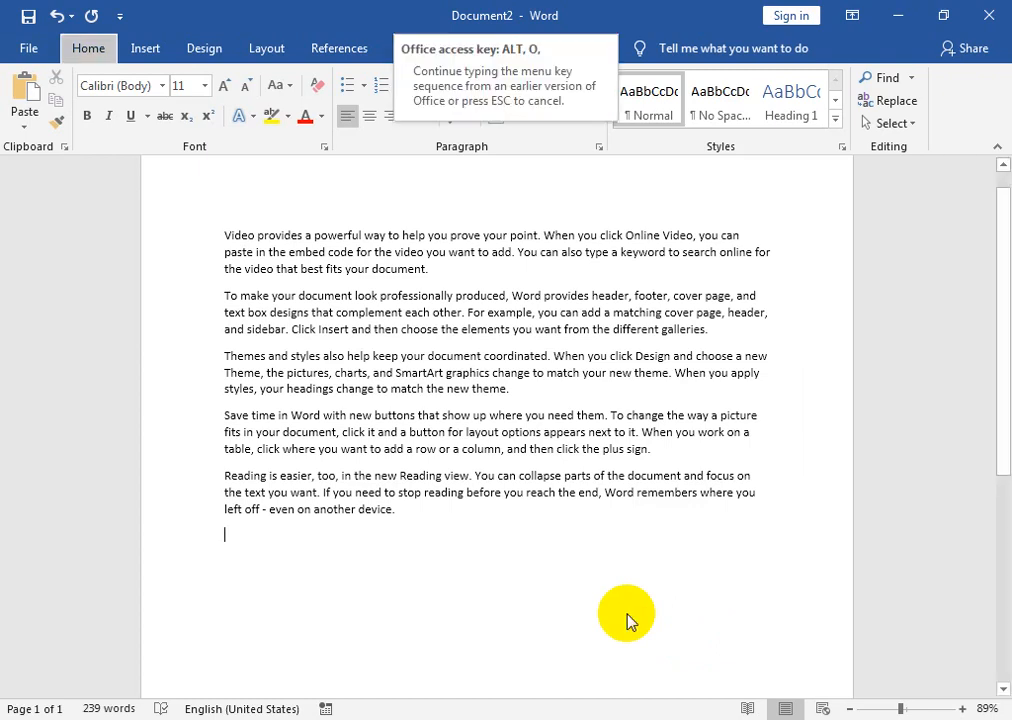
key(n)
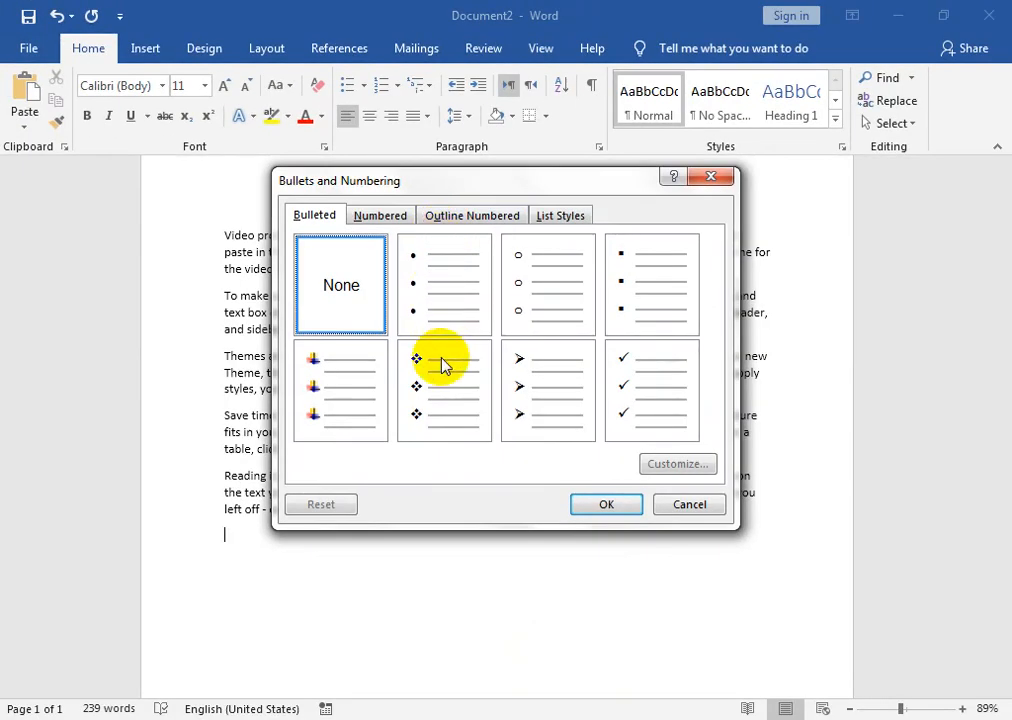
Preview the dot, diamond and check-mark bullet styles, try the arrow bullet on an empty line, then undo it.
key(Right)
key(Right)
key(Down)
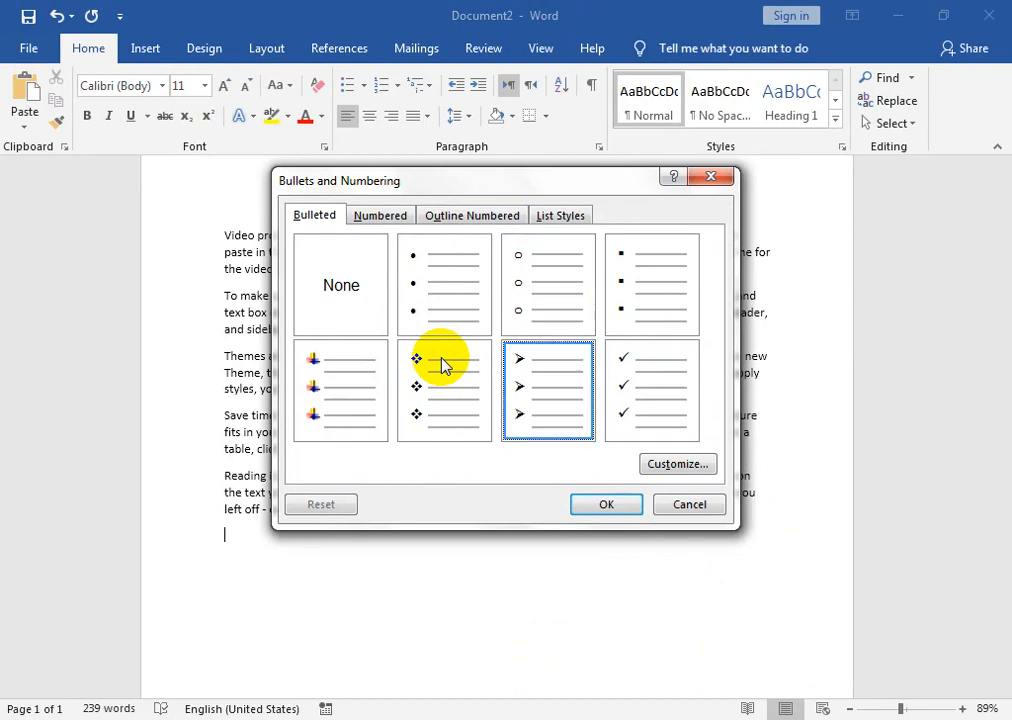
key(Left)
key(Right)
key(Right)
key(Left)
key(Return)
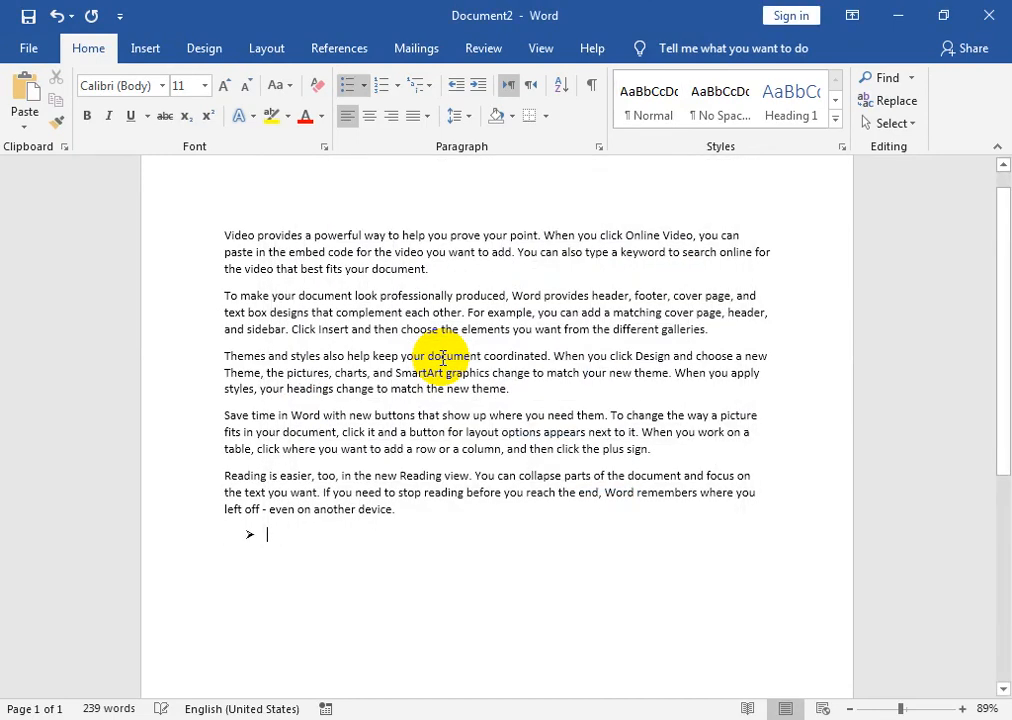
key(ctrl+z)
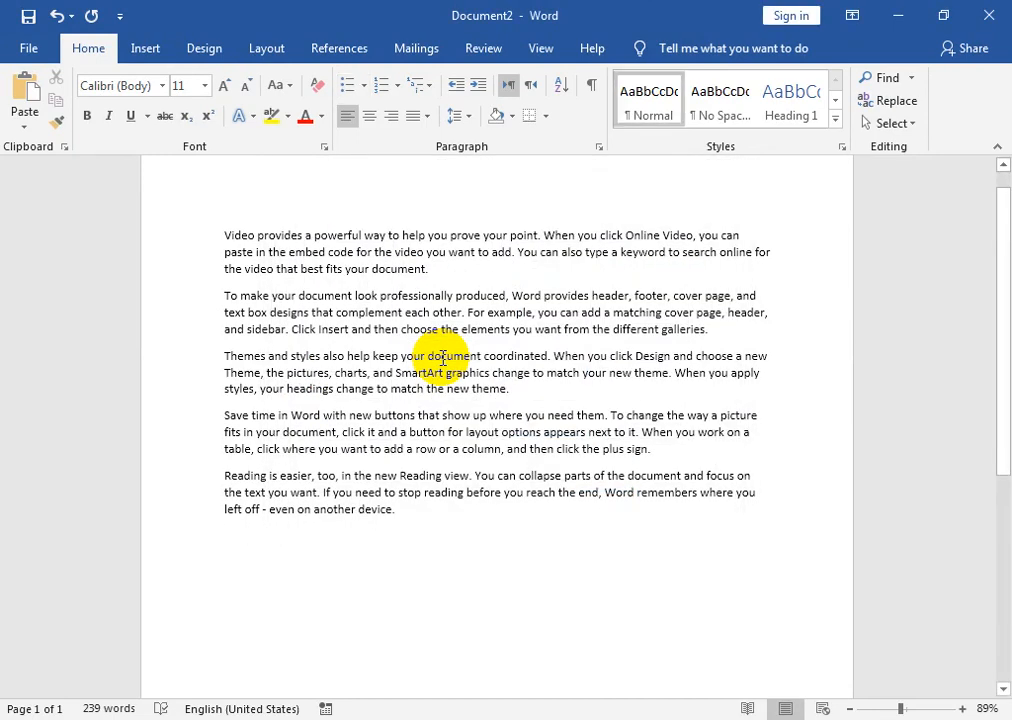
Select all the text and apply arrow bullets with the legacy Alt, O, N shortcut.
key(ctrl+a)
key(alt+o)
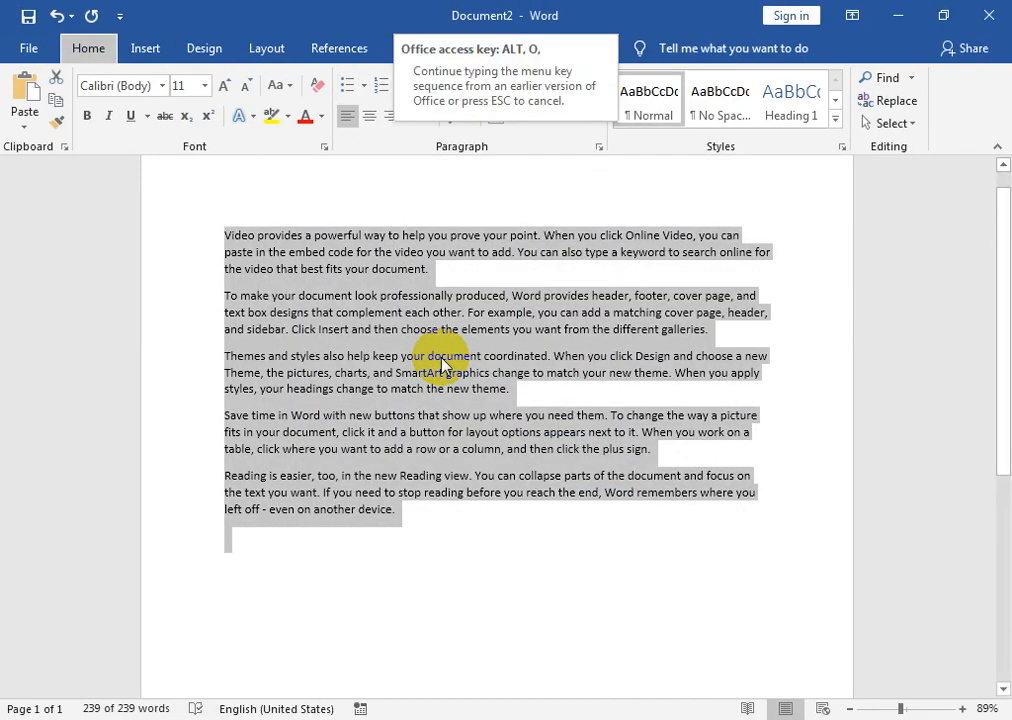
key(n)
key(Right)
key(Right)
key(Down)
key(Return)
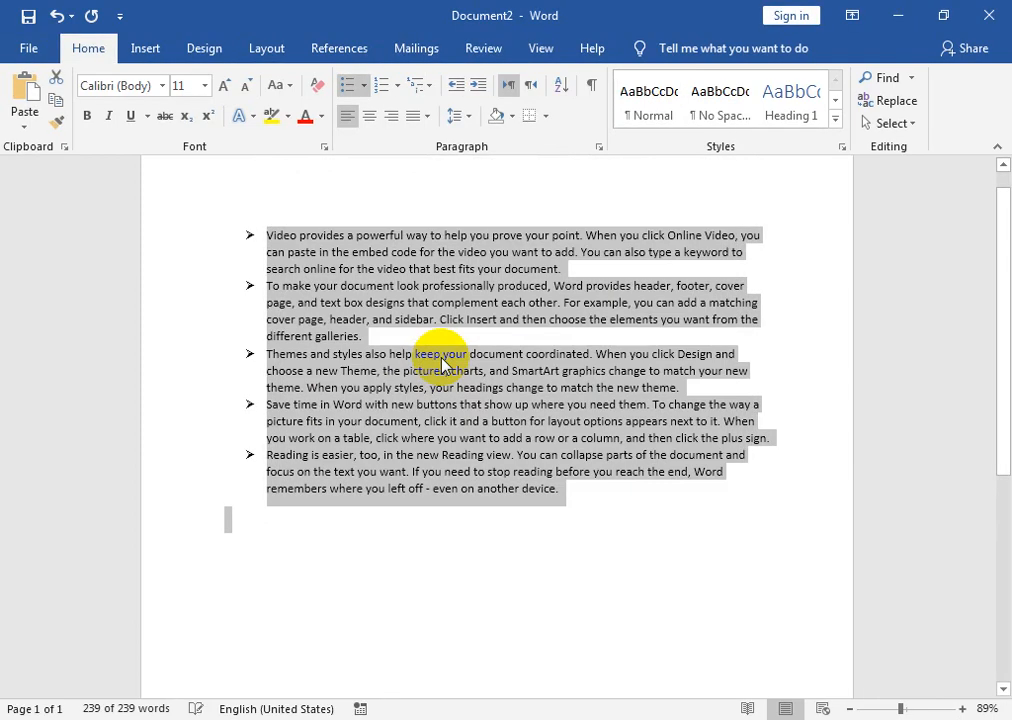
Clear the selection, leaving the five paragraphs with arrow bullets.
key(Right)
key(Left)
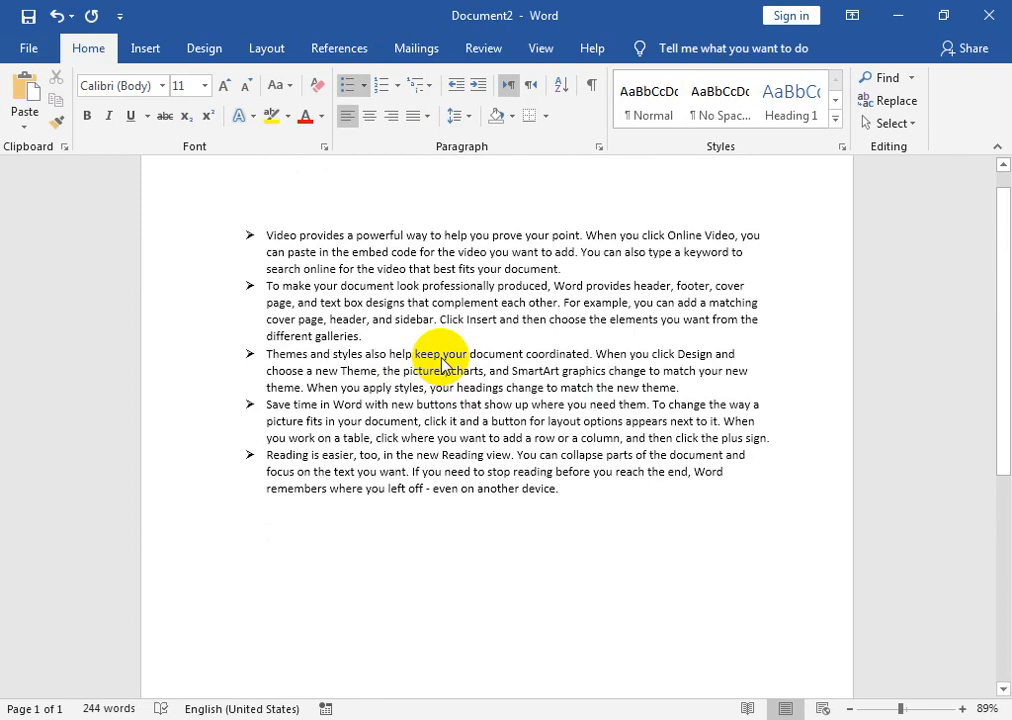
key(ctrl+a)
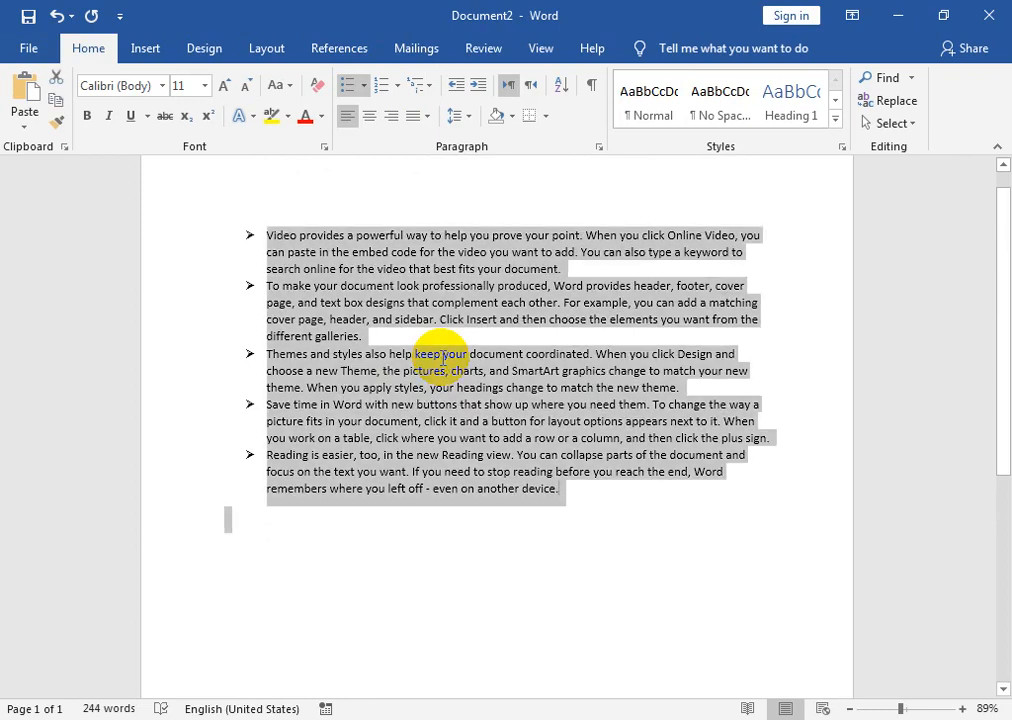
key(alt+o)
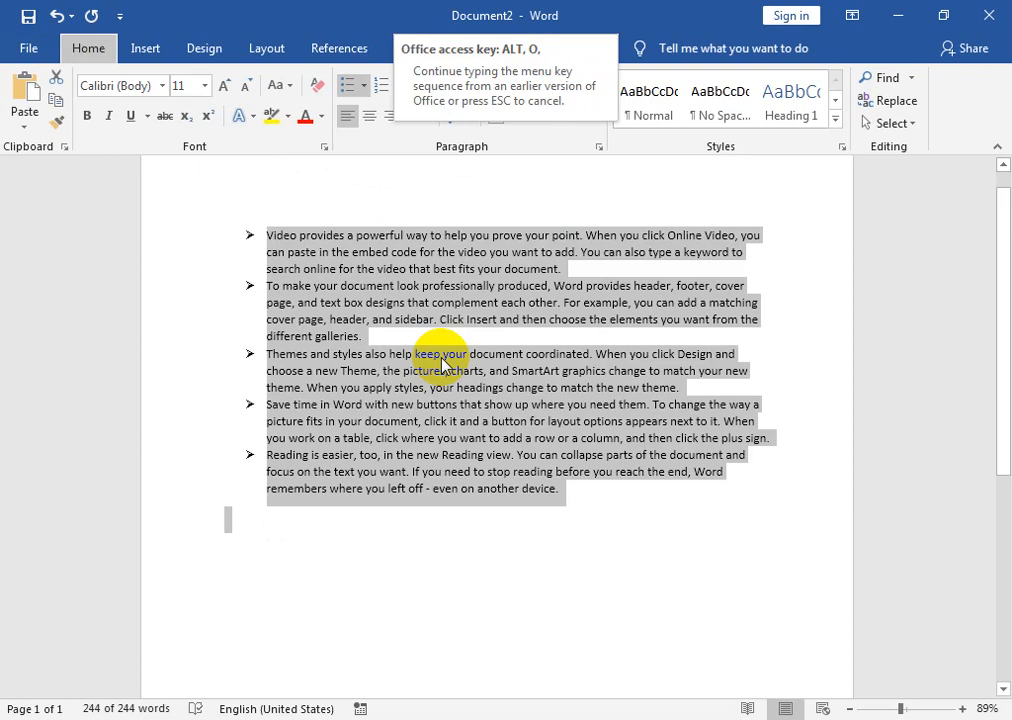
key(Escape)
click(487, 412)
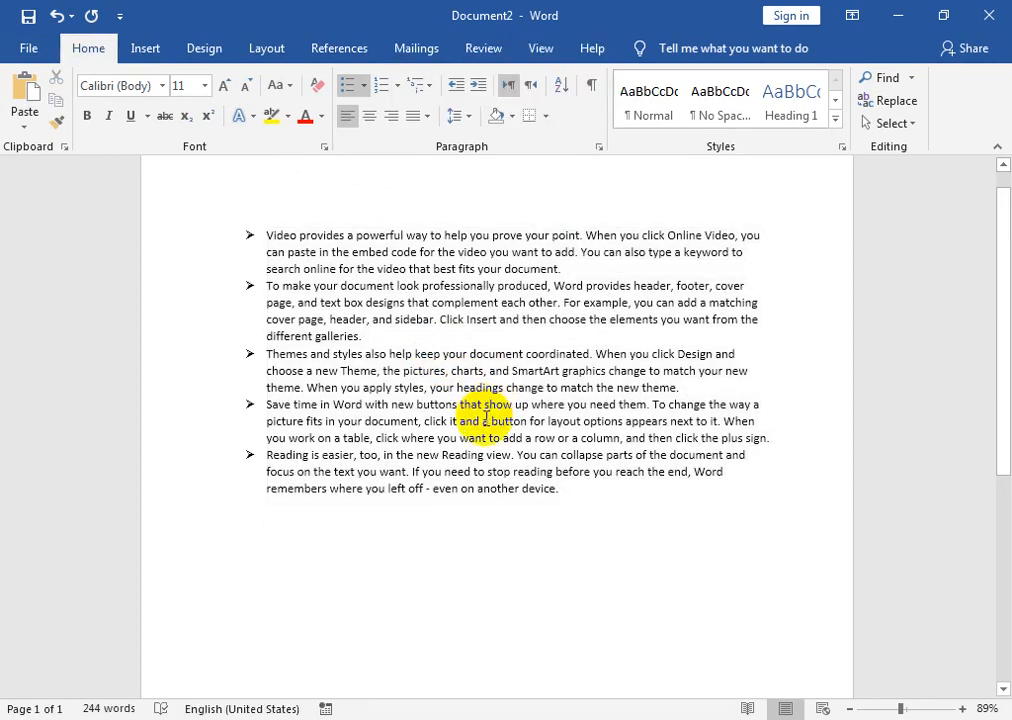
Set all paragraphs to no bullets via Alt, O, N, then switch to the YouTube channel page in Chrome.
key(ctrl+a)
key(alt+o)
key(n)
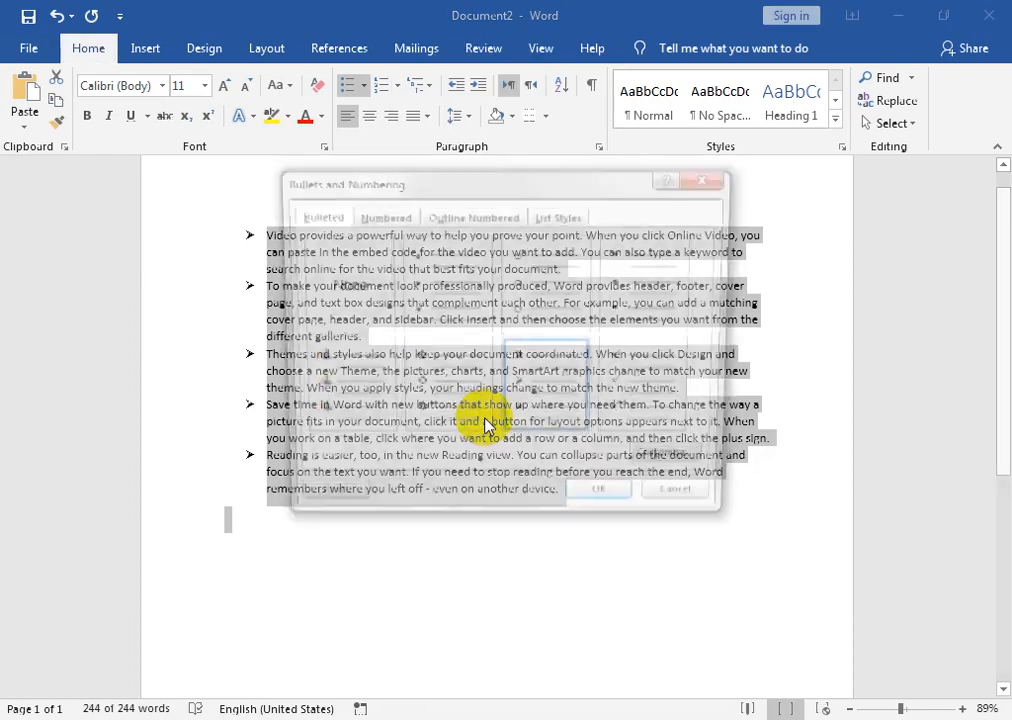
key(Left)
key(Left)
key(Up)
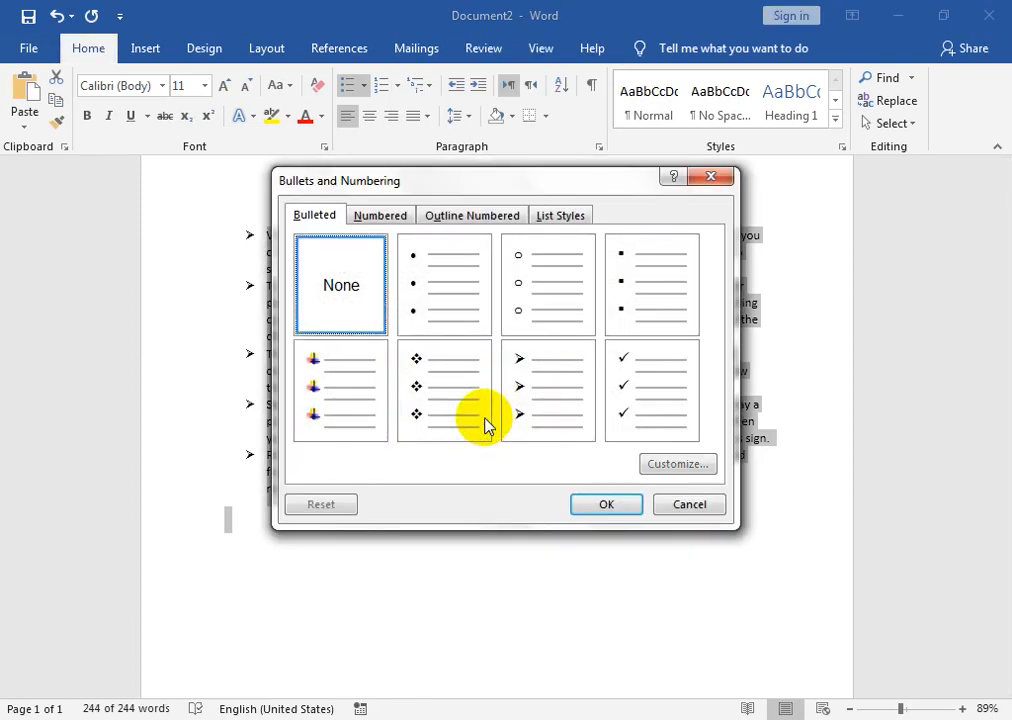
key(Return)
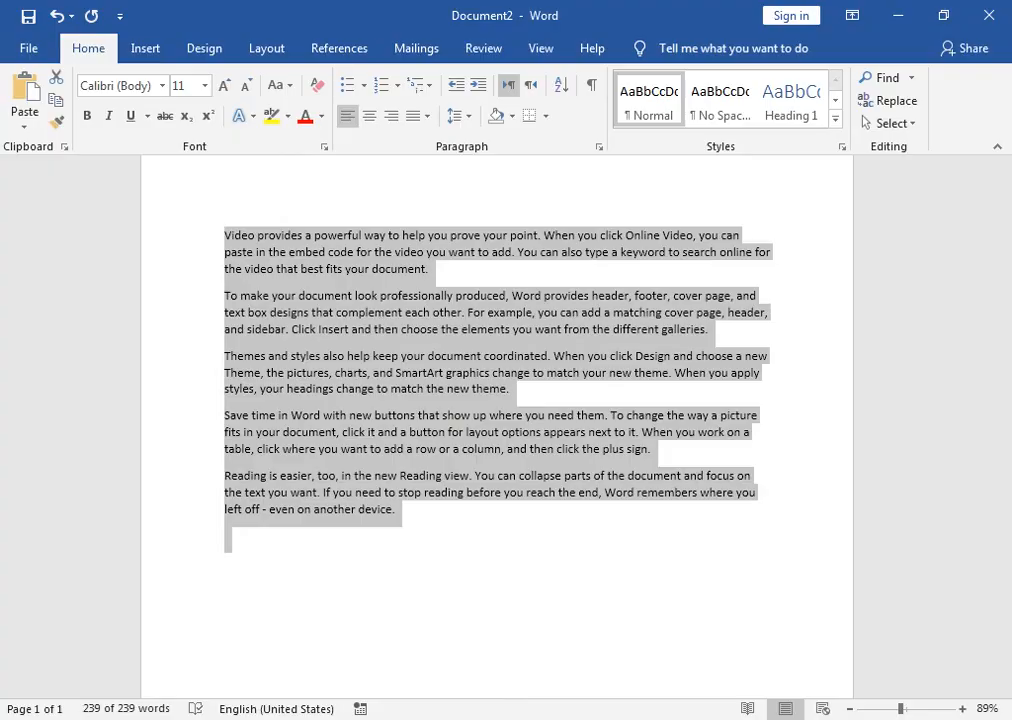
click(307, 703)
click(361, 605)
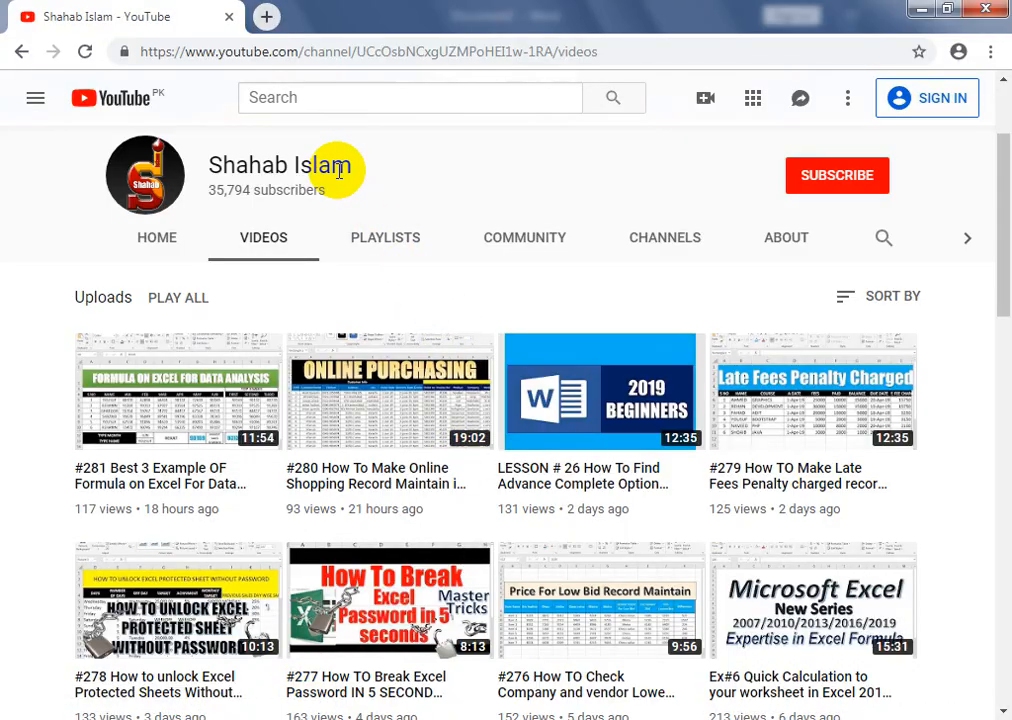